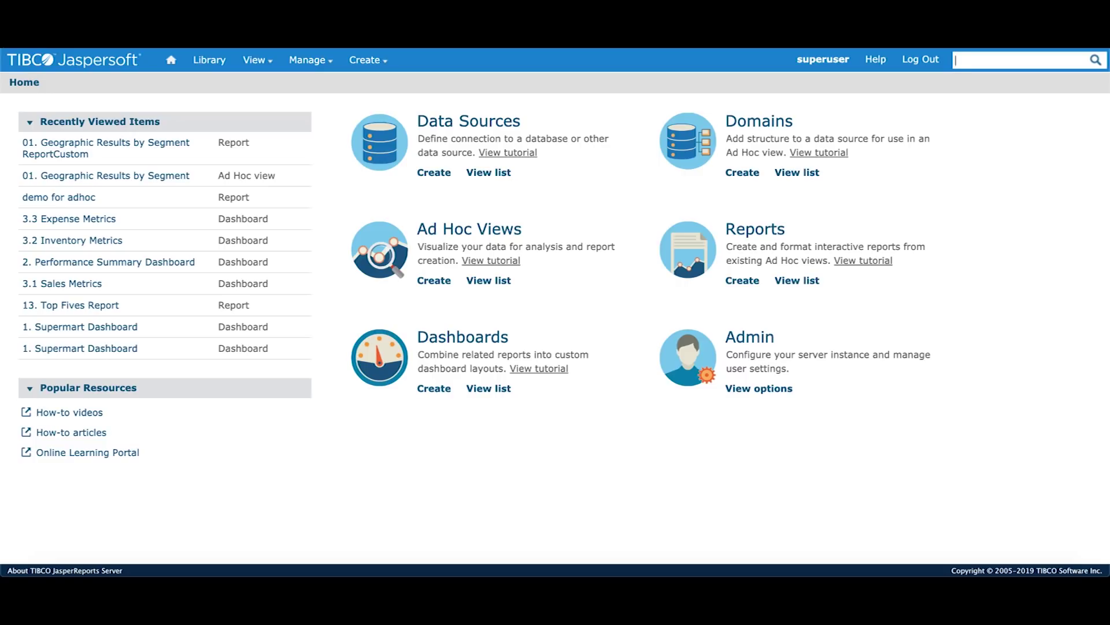
Create a new domain on the Foodmart Data Source and add its public schema.
click(743, 173)
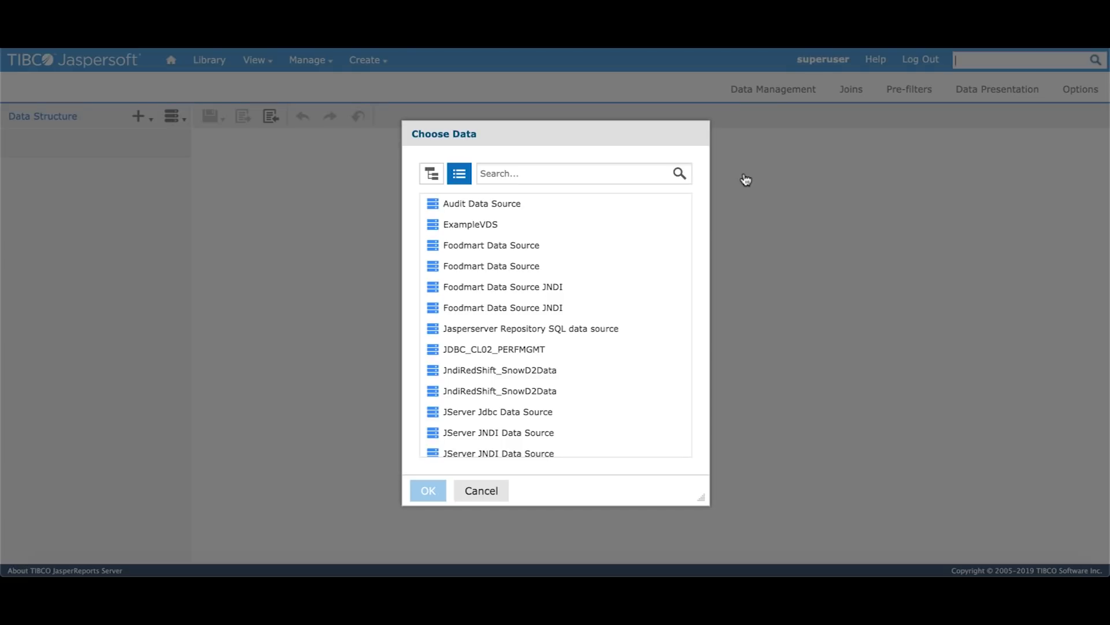
click(605, 173)
text(food)
click(544, 249)
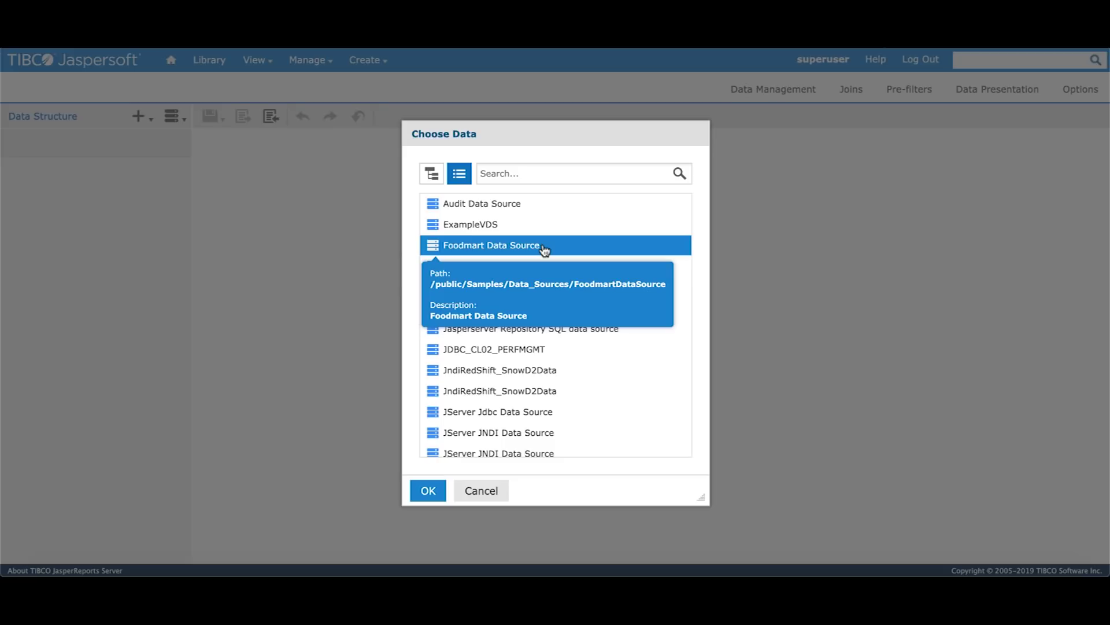
click(428, 491)
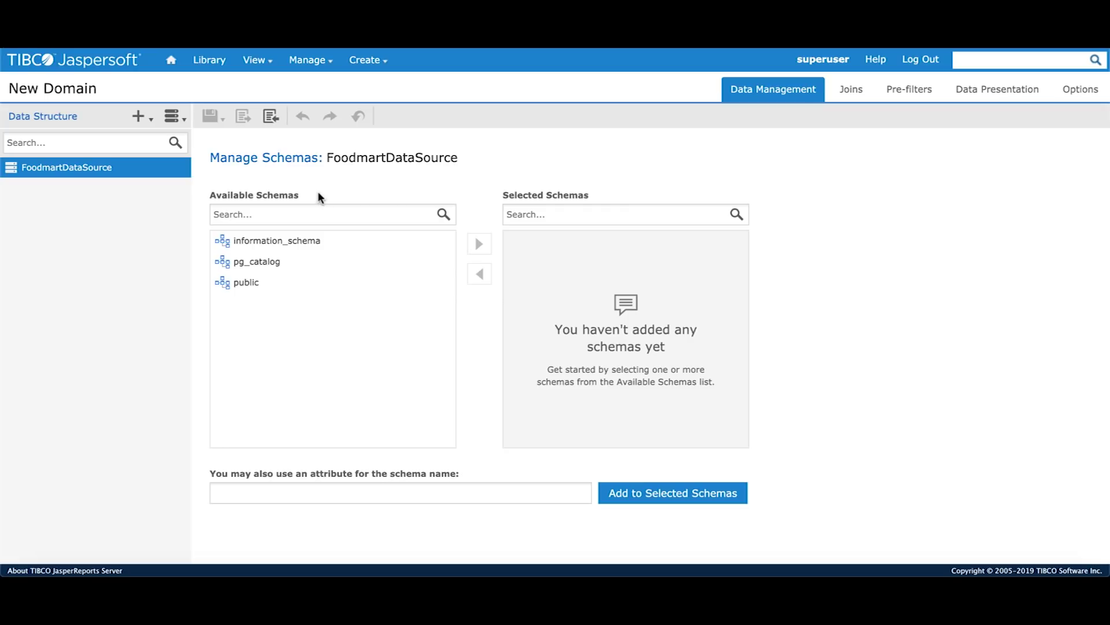
click(255, 287)
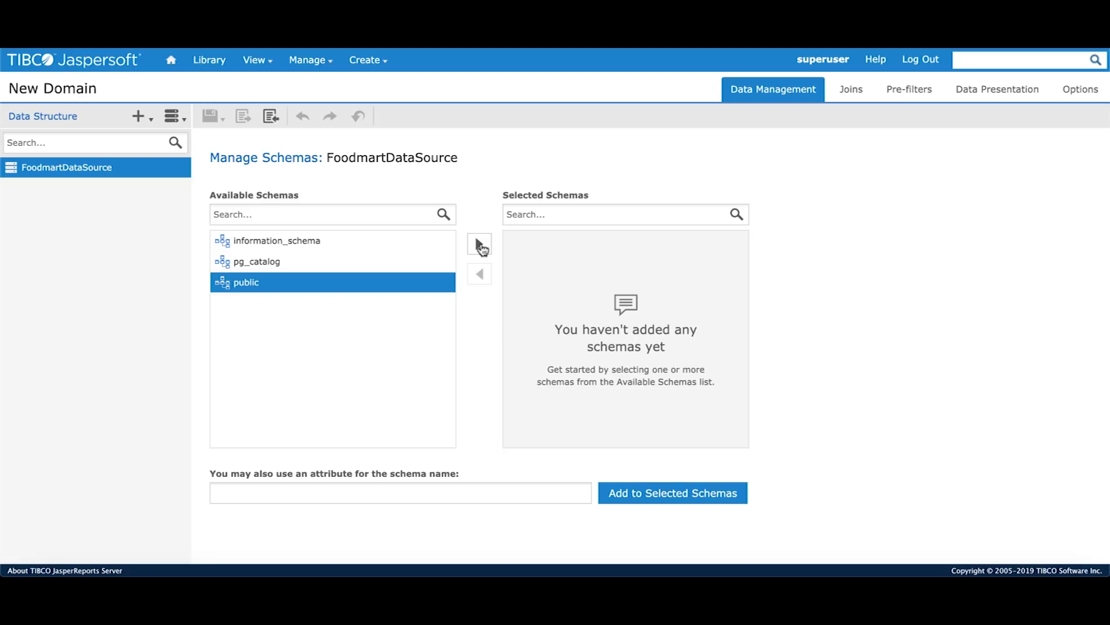
click(479, 245)
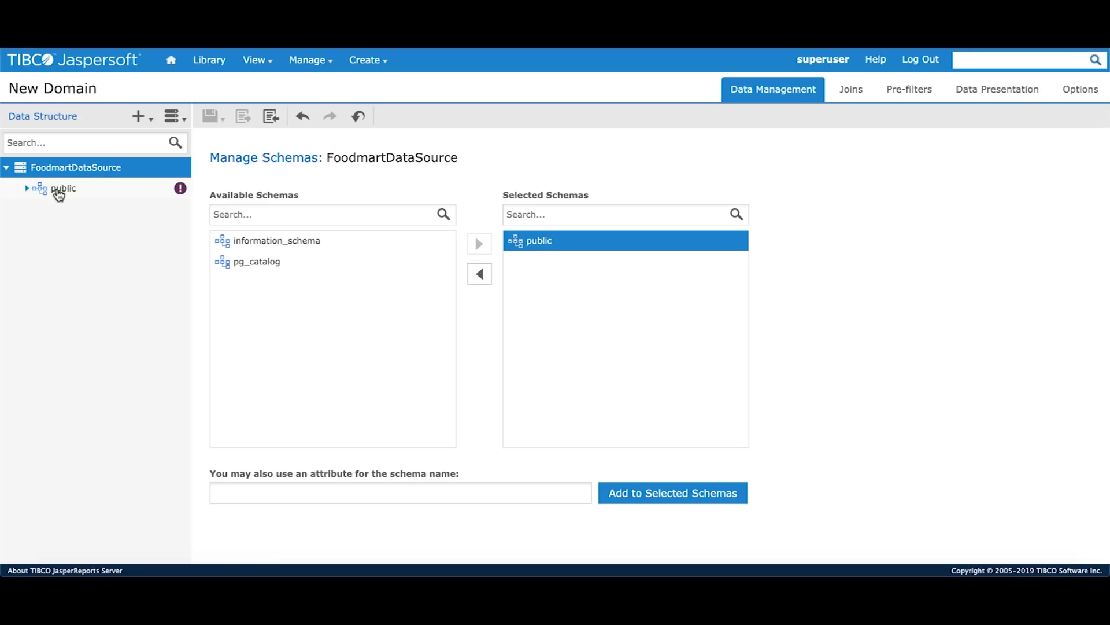
Filter the public schema's available tables for 'sales_fact' and add sales_fact_1998.
click(58, 191)
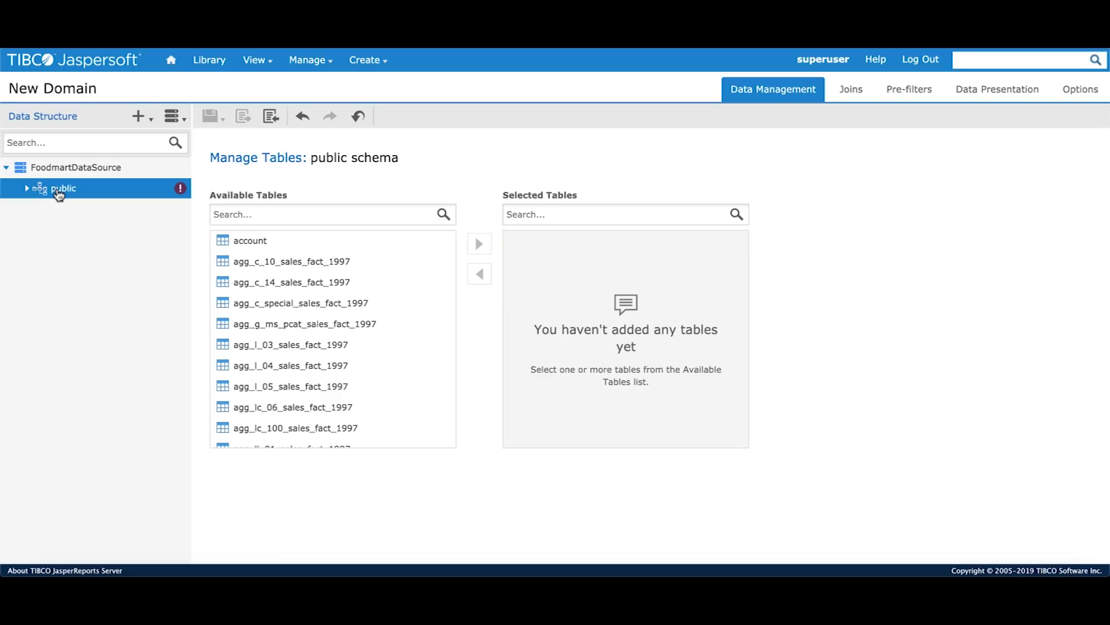
scroll(267, 348, down, 1)
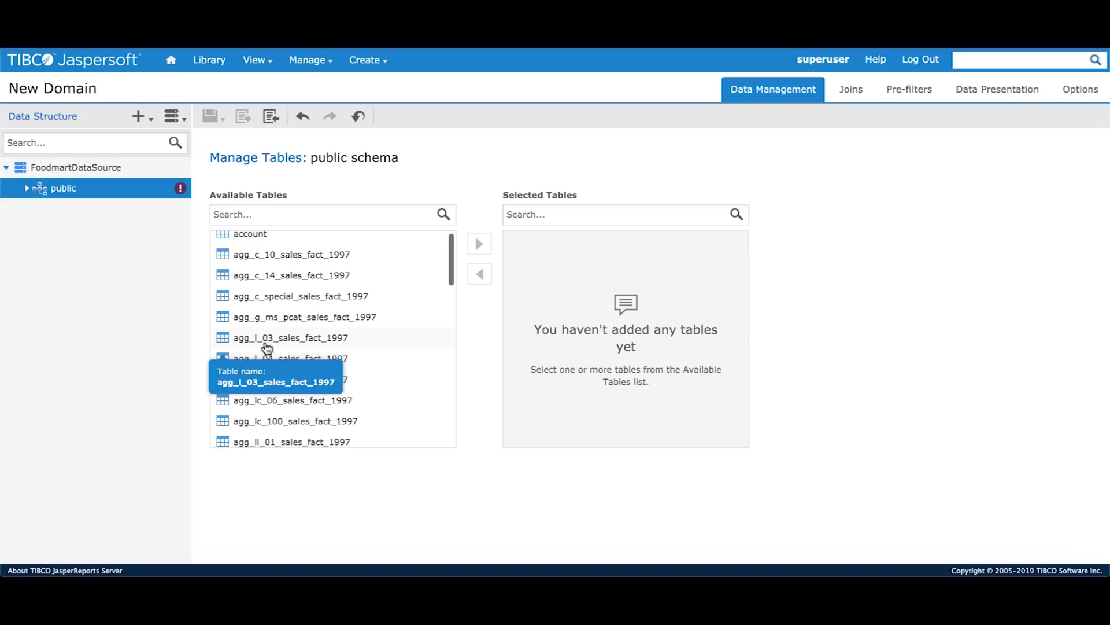
scroll(267, 347, down, 10)
scroll(267, 348, up, 10)
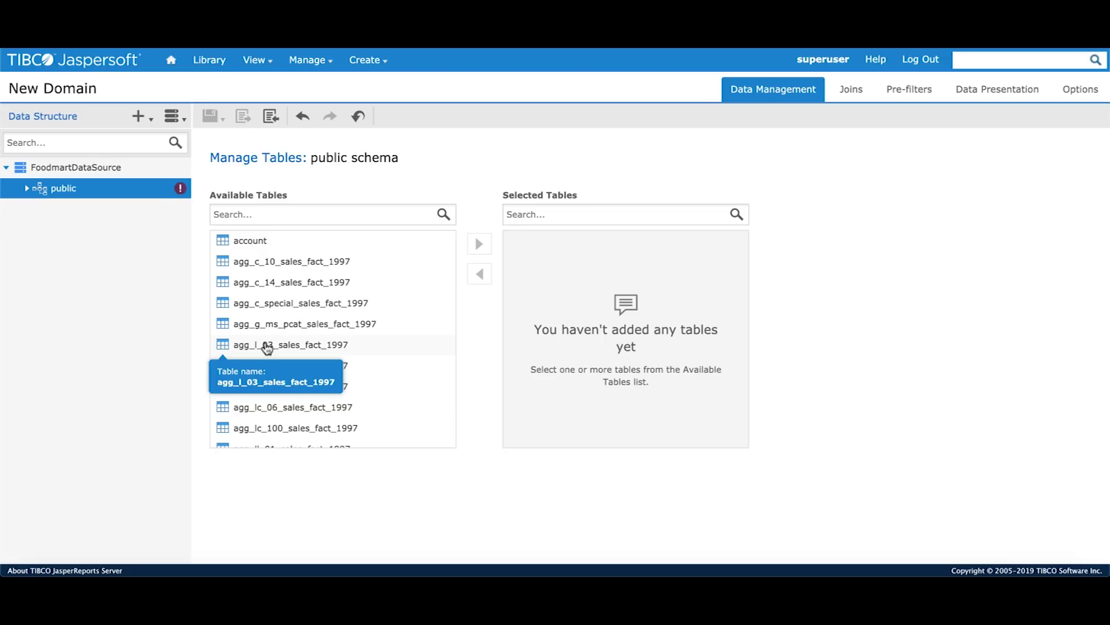
click(296, 219)
text(sales_fact)
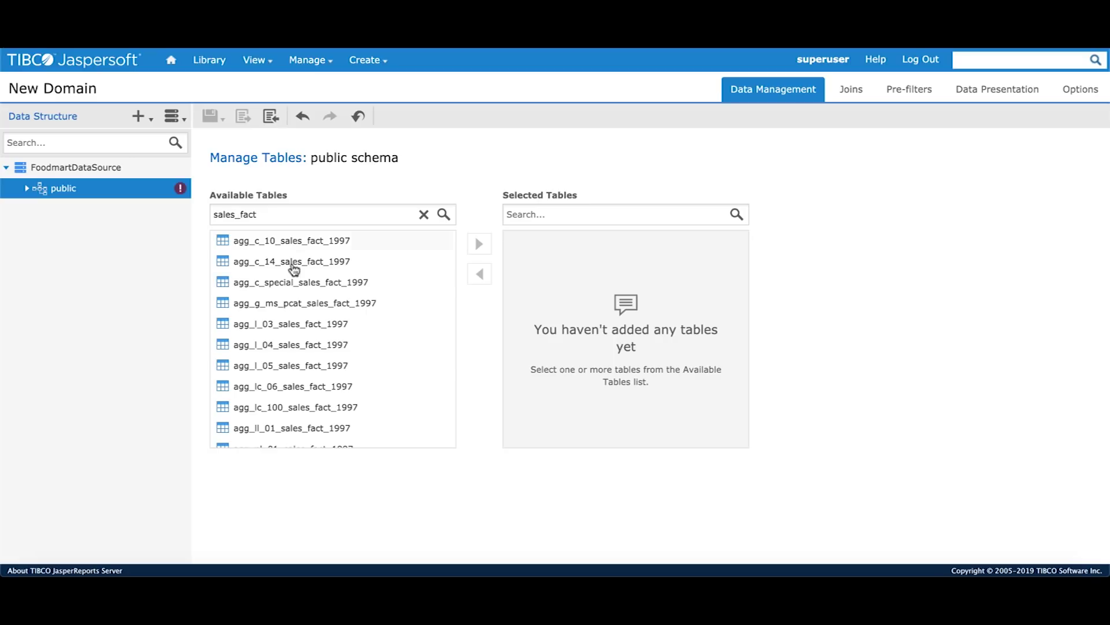
scroll(317, 358, down, 3)
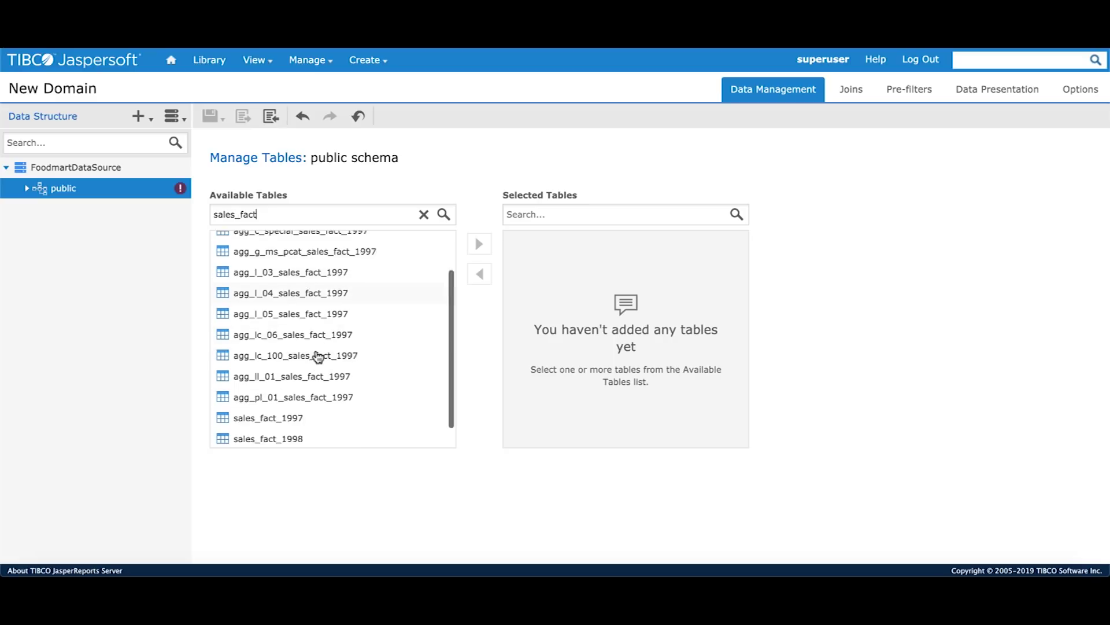
double_click(300, 415)
Add the customer table, then filter the available tables for 'pr'.
click(424, 214)
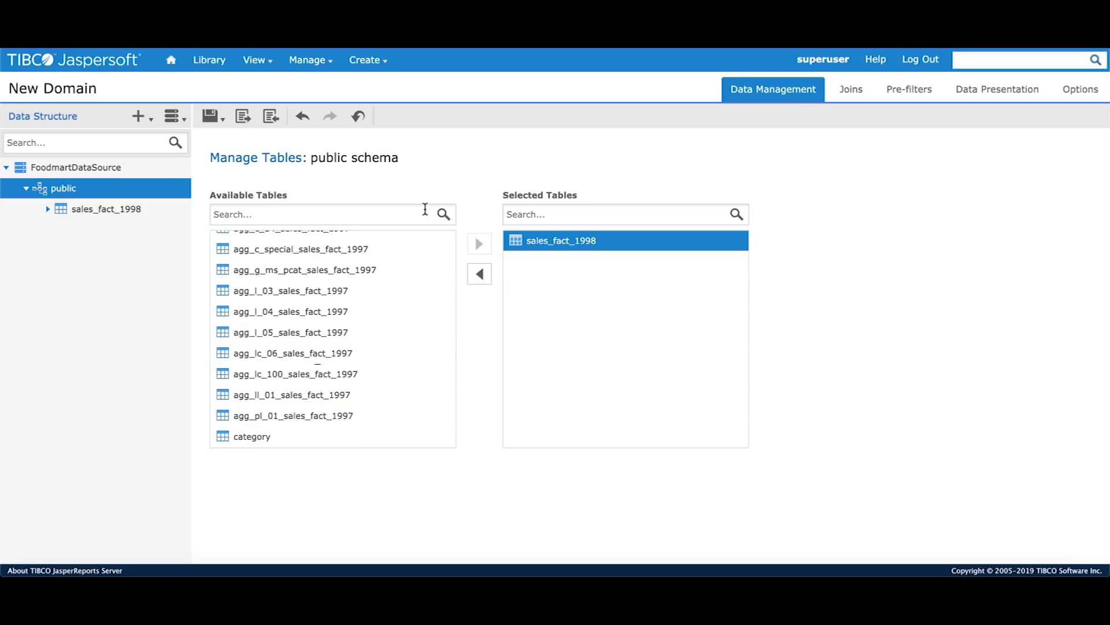
text(customer)
click(252, 242)
click(479, 244)
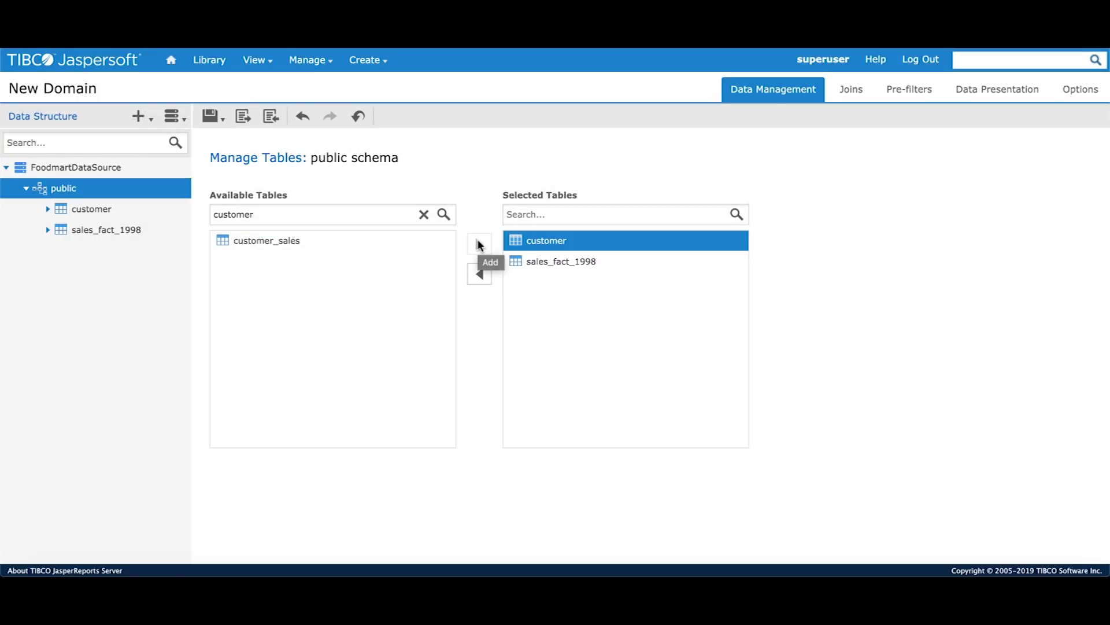
click(424, 214)
text(product)
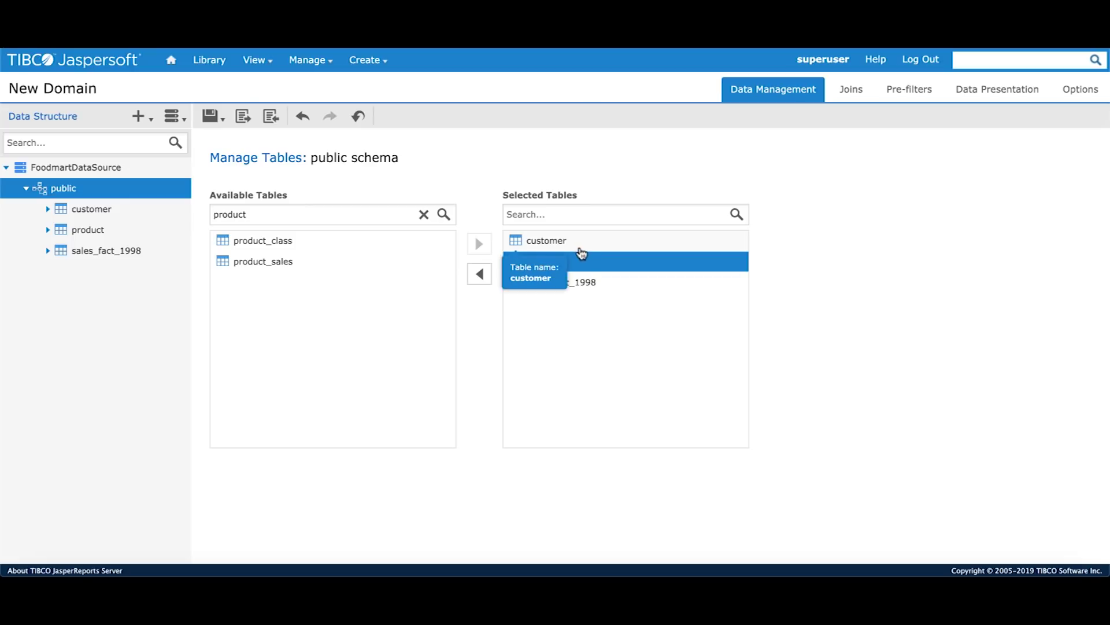
Start a join tree from sales_fact_1998's customer_id on the Joins tab.
click(851, 94)
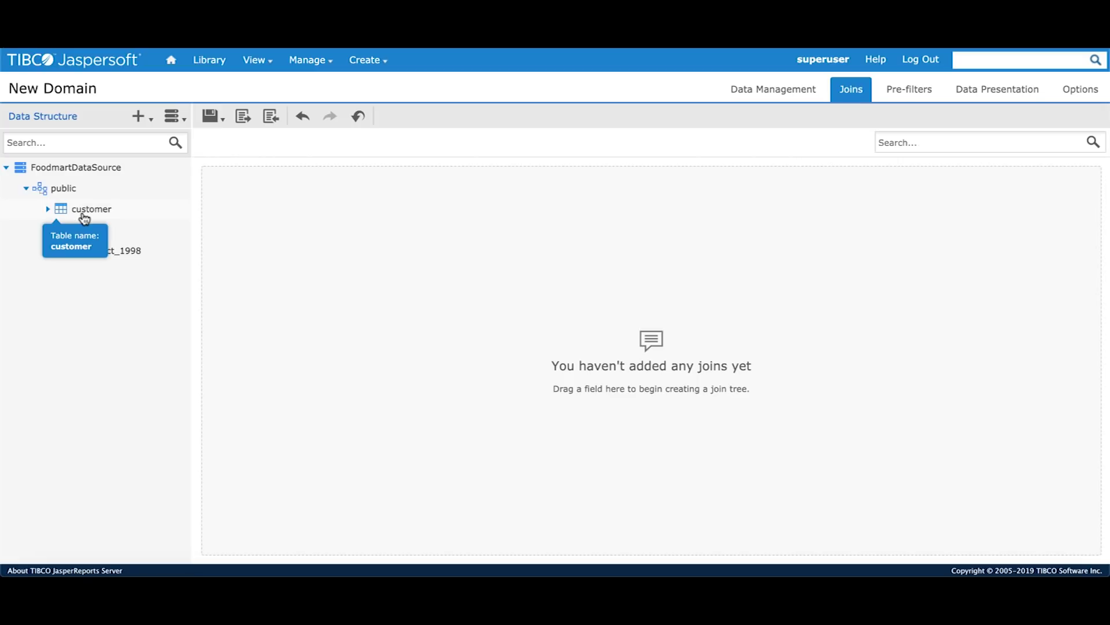
click(107, 251)
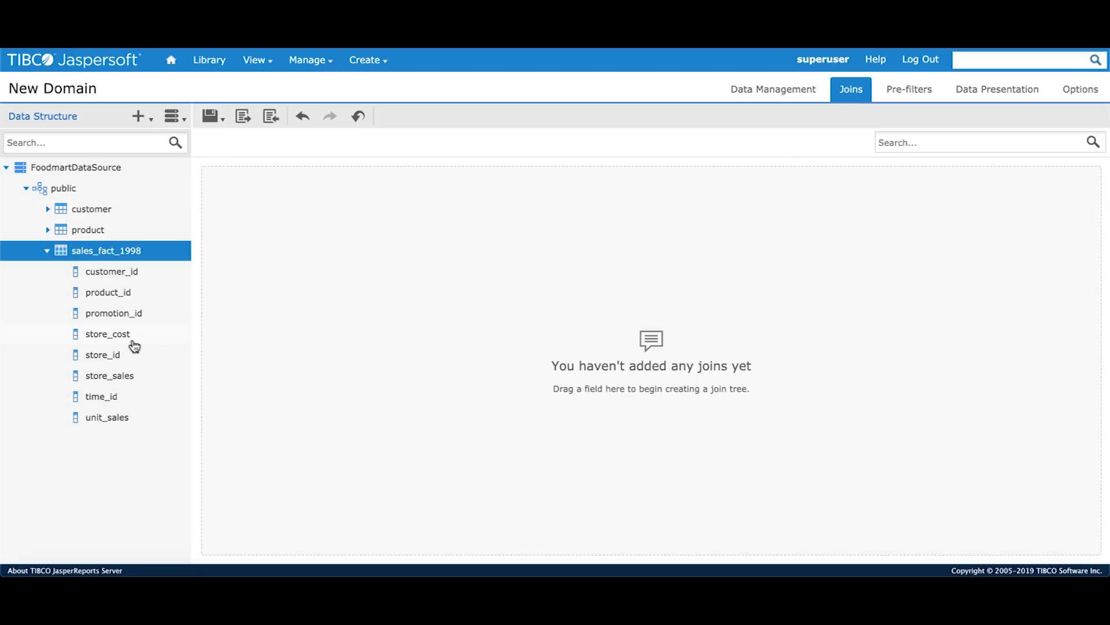
click(114, 273)
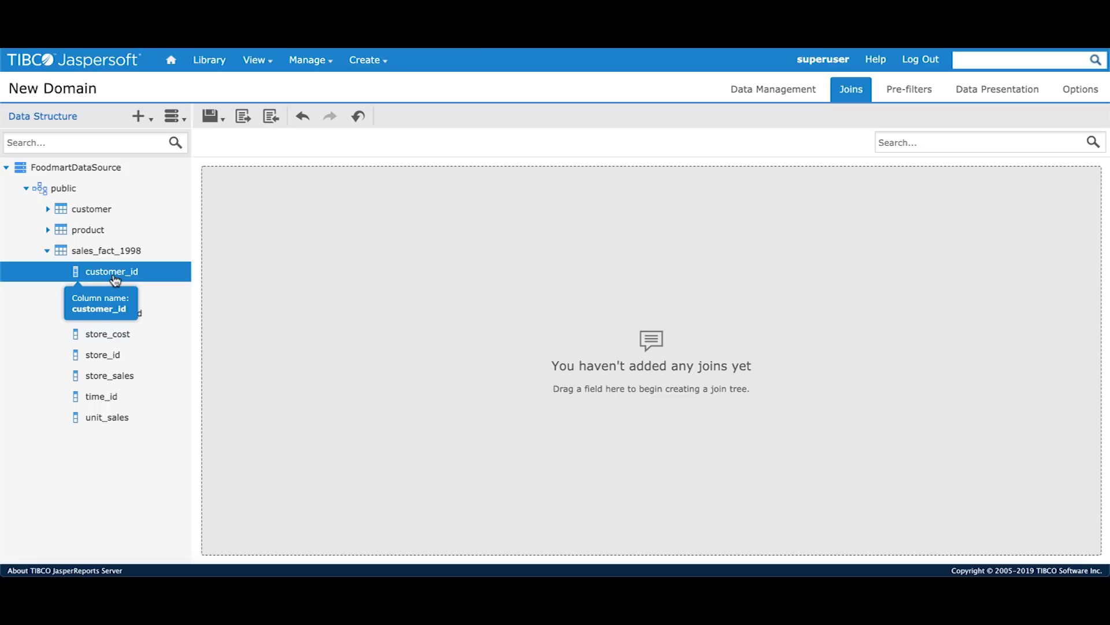
drag(115, 281, 536, 404)
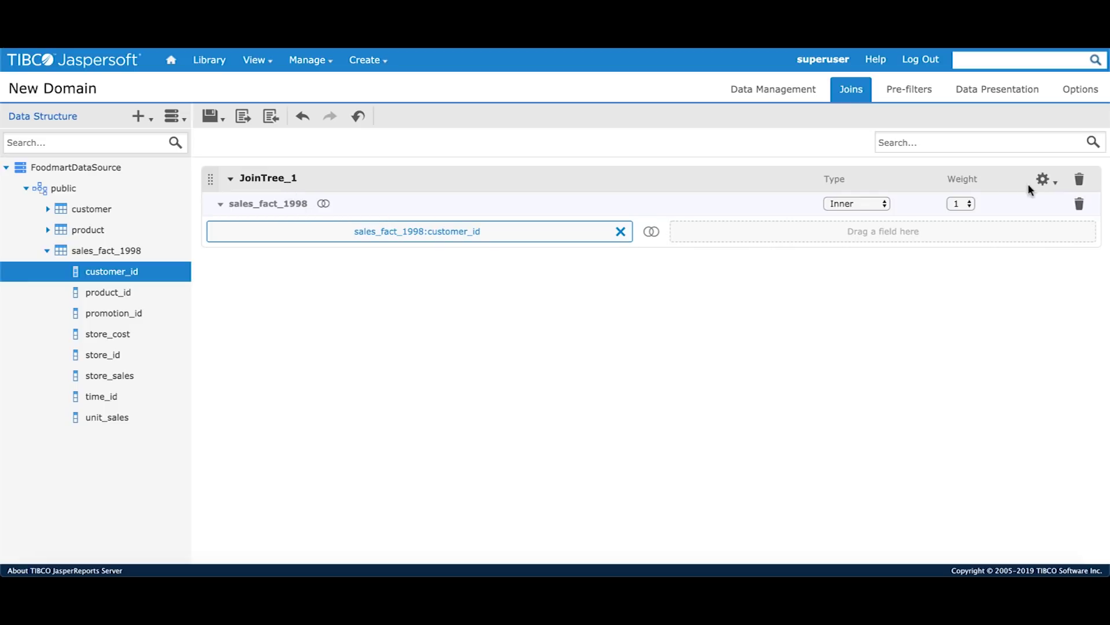
Rename the join tree to Sales_Analysis.
click(1045, 180)
click(1010, 203)
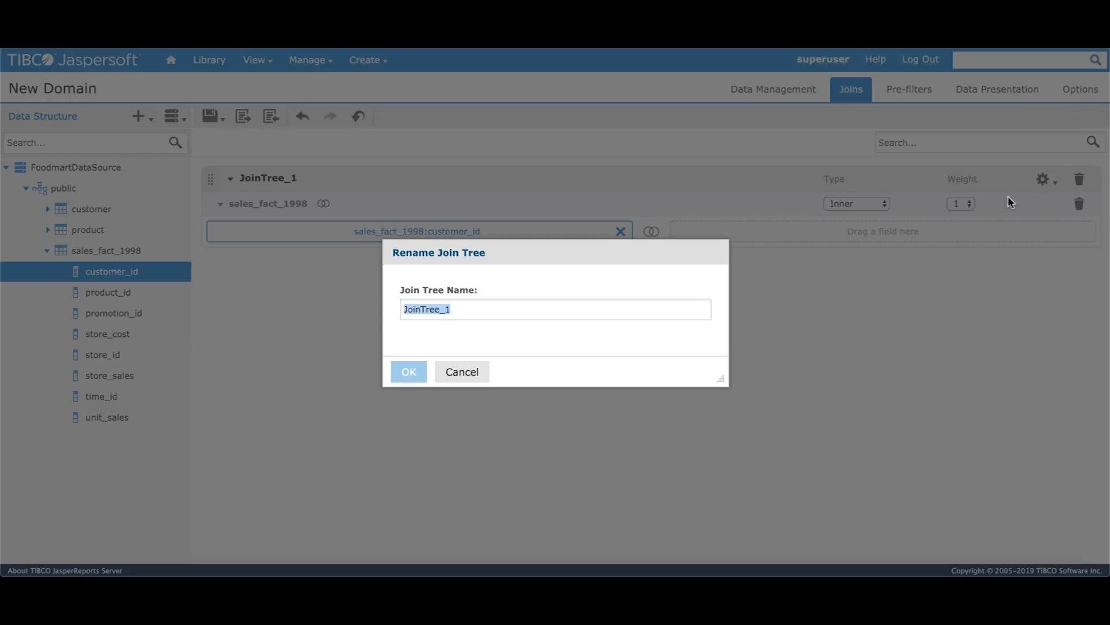
text(Sale)
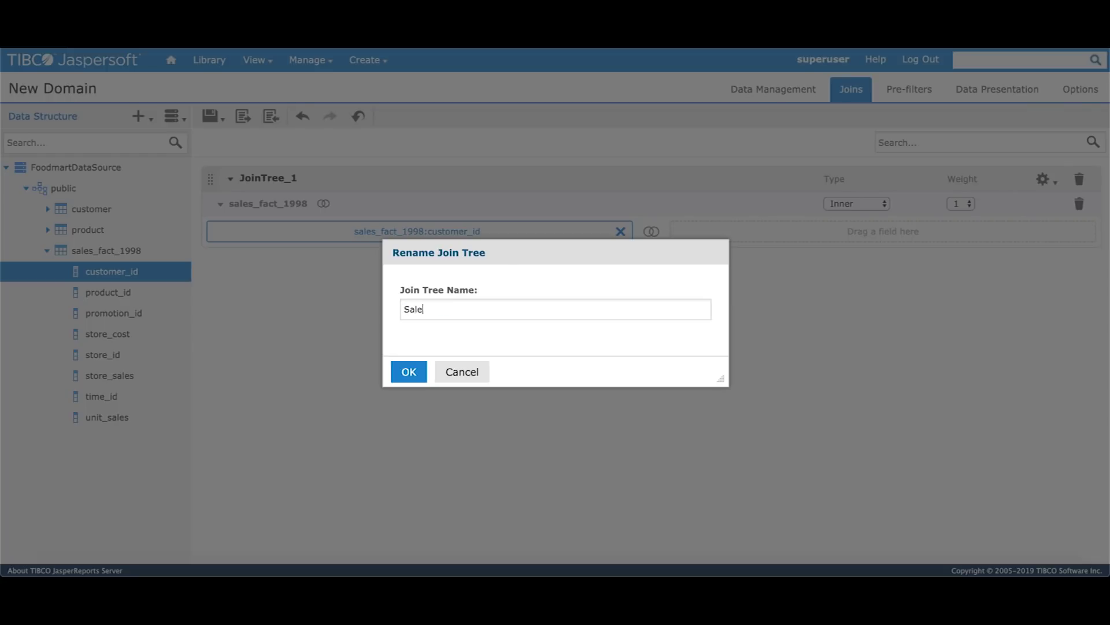
text(s_Analysis)
key(Return)
Join customer.customer_id to sales_fact_1998.customer_id, keeping the = operator and Inner type.
click(48, 211)
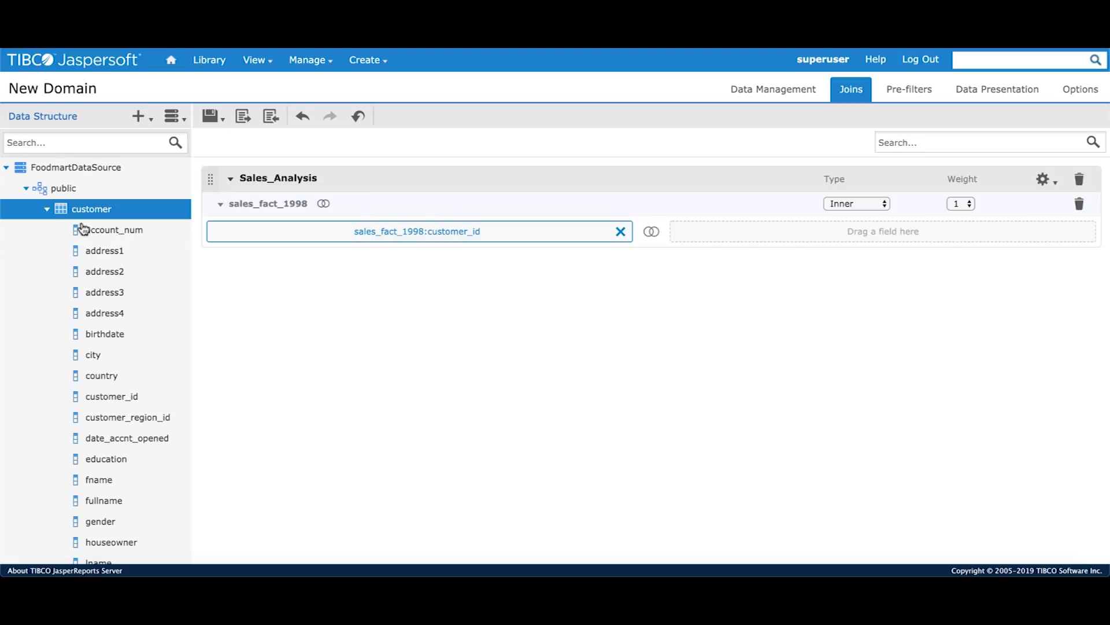
click(121, 398)
drag(121, 398, 787, 231)
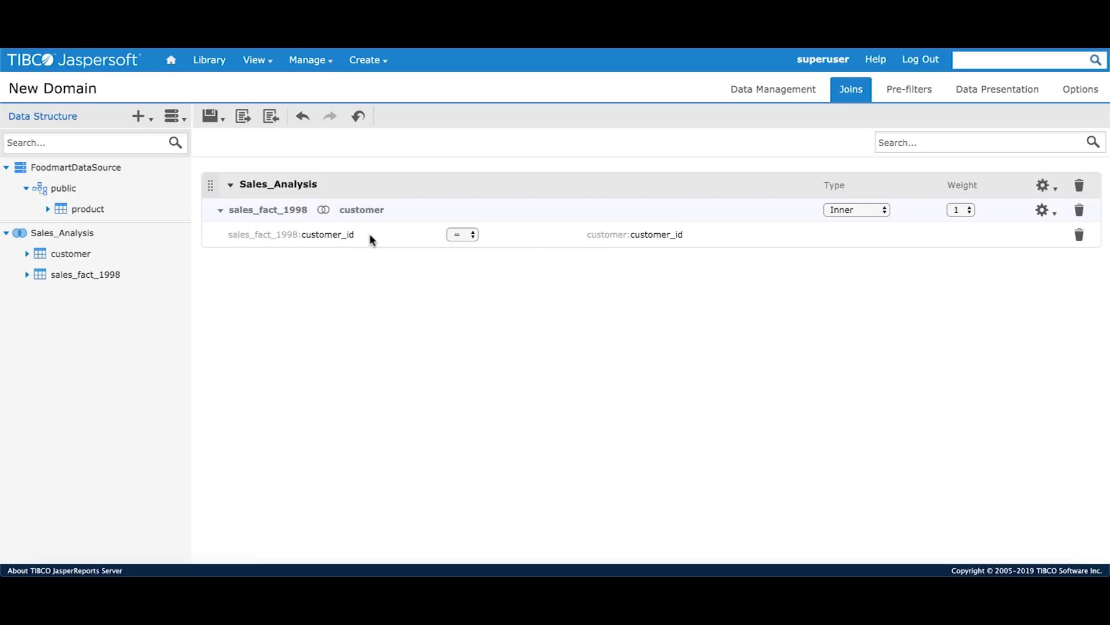
click(461, 236)
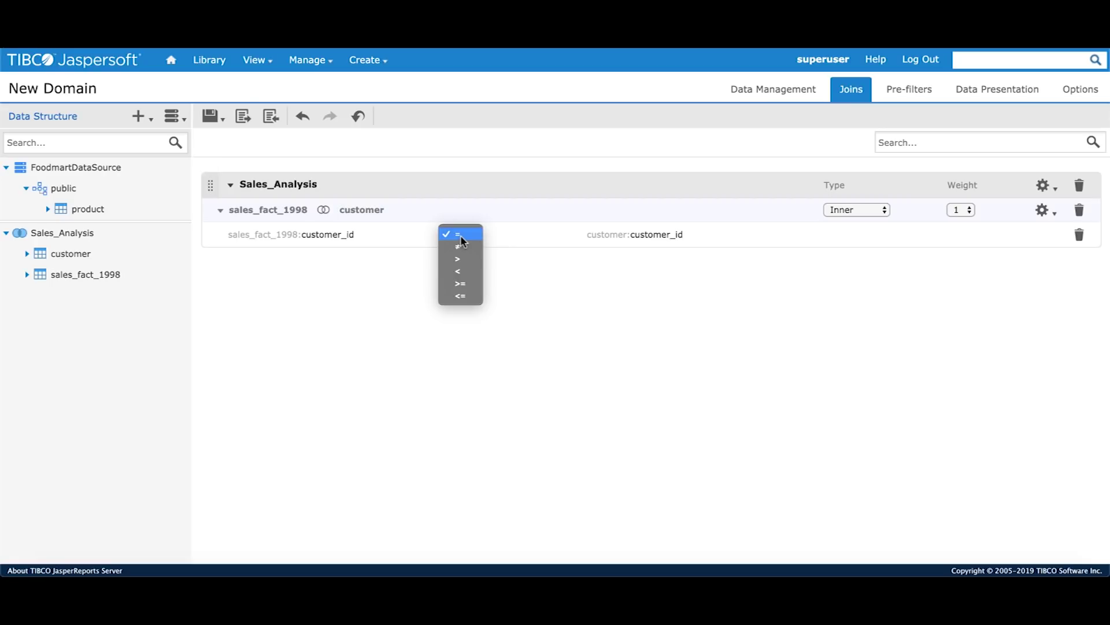
click(461, 236)
click(873, 209)
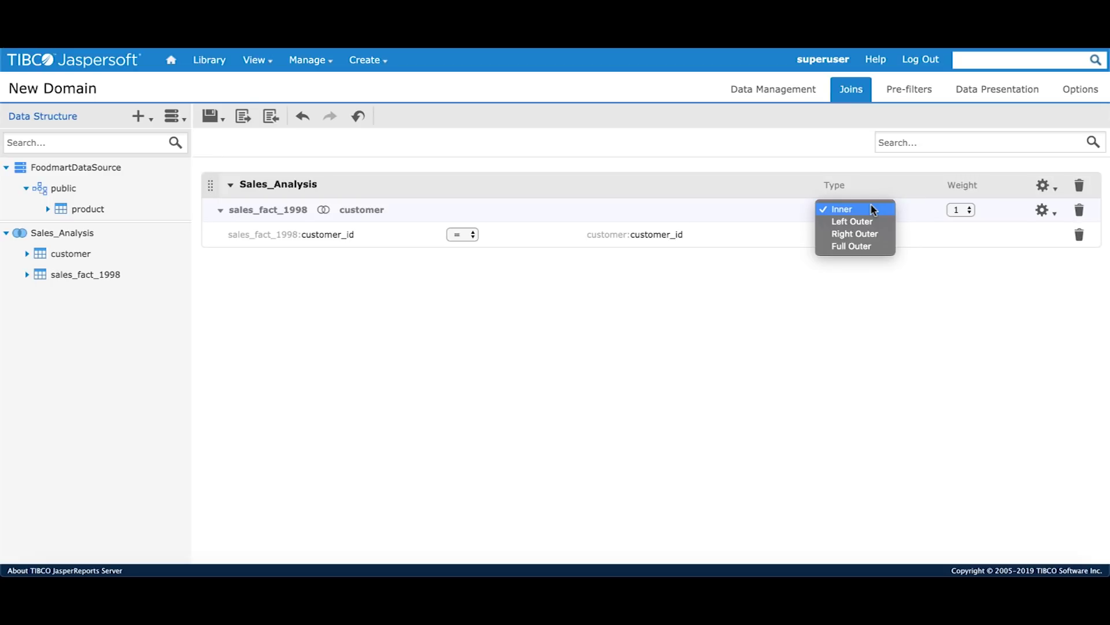
click(85, 274)
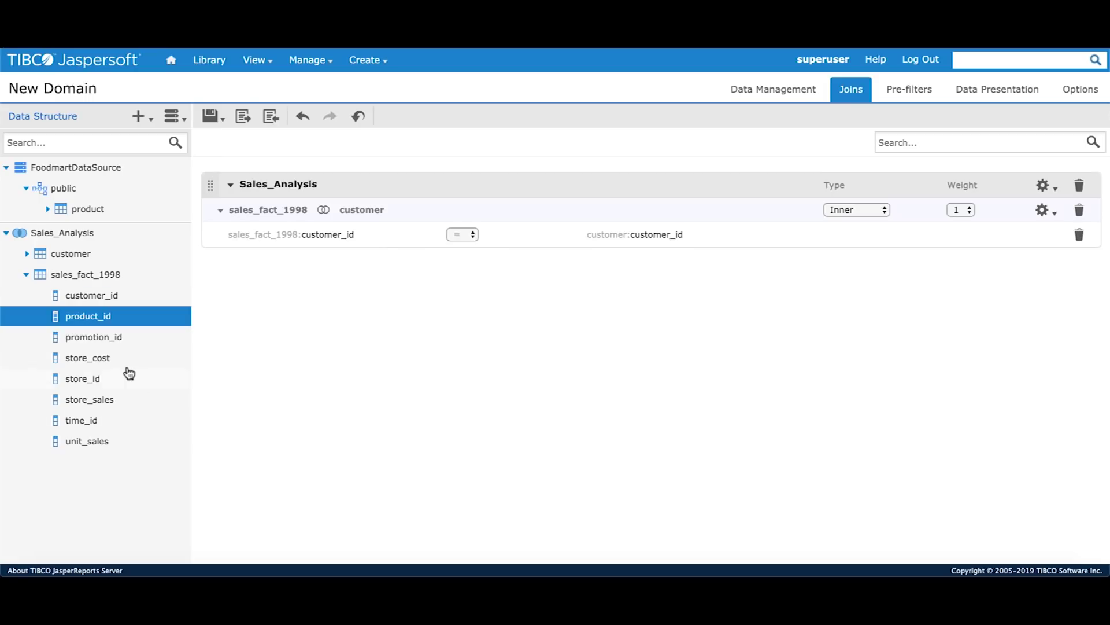
Join sales_fact_1998.product_id to product.product_id as an inner join.
key(Down)
key(Down)
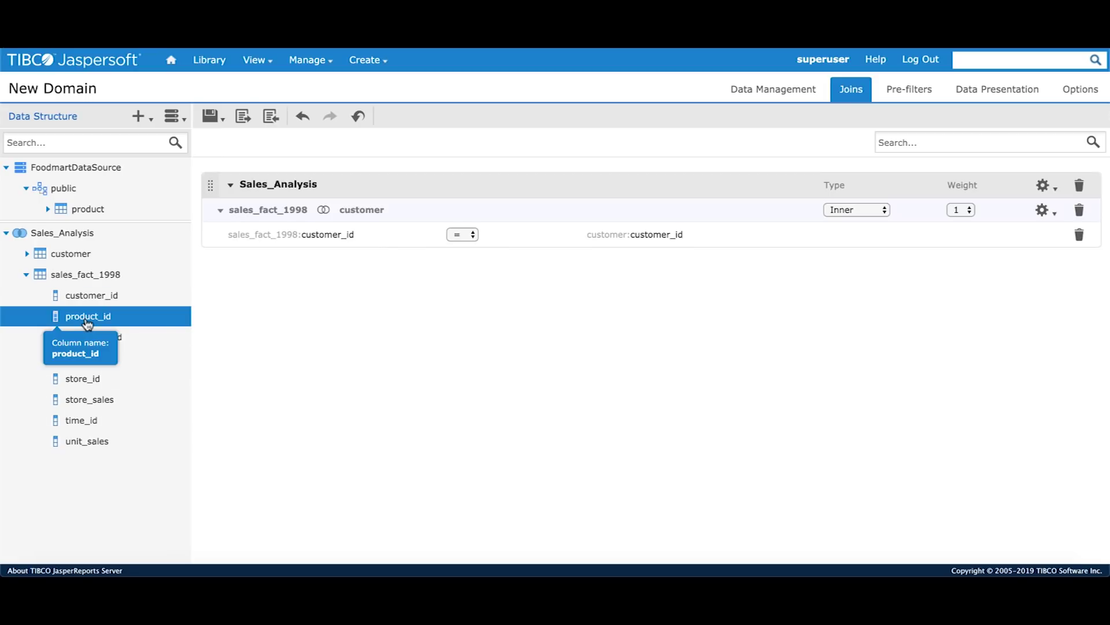
drag(87, 323, 243, 264)
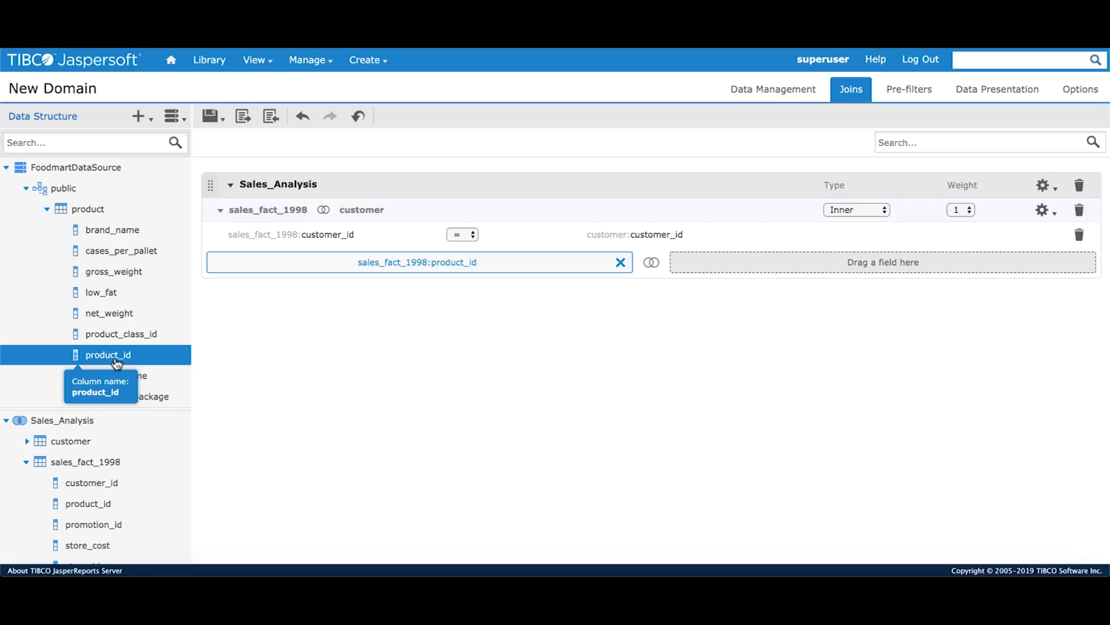
drag(117, 362, 800, 258)
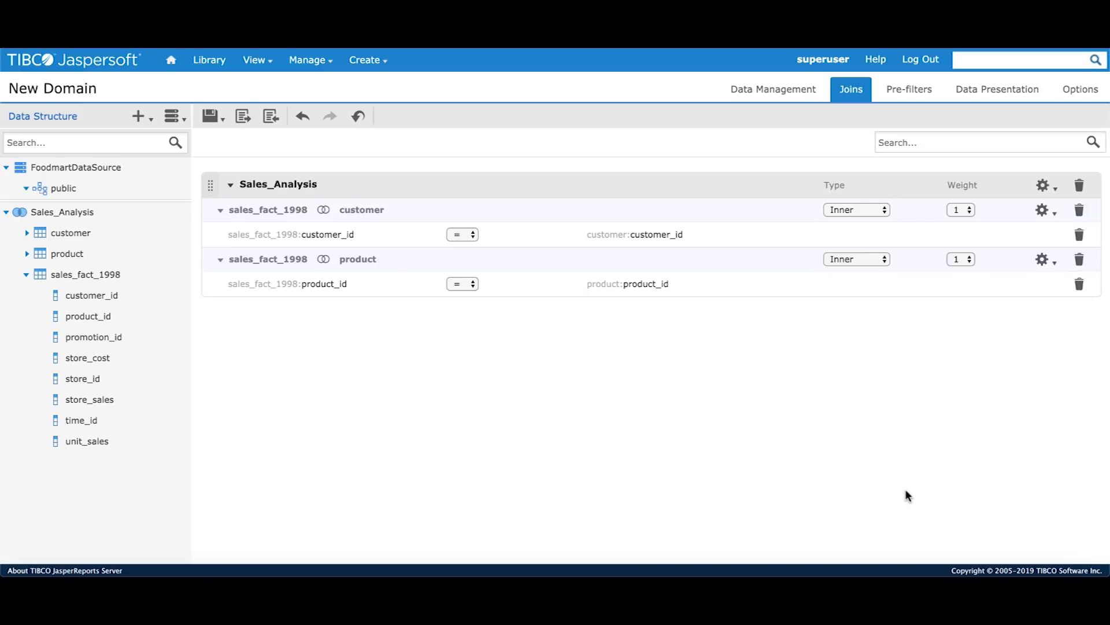
Add a pre-filter on customer.city equals San Francisco.
click(914, 93)
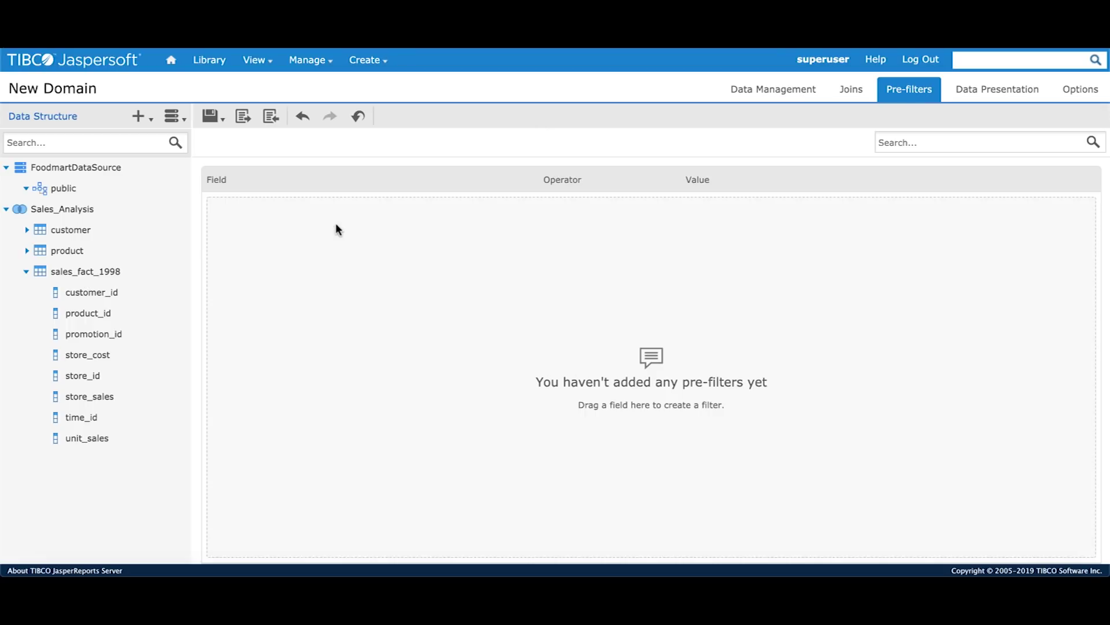
click(28, 230)
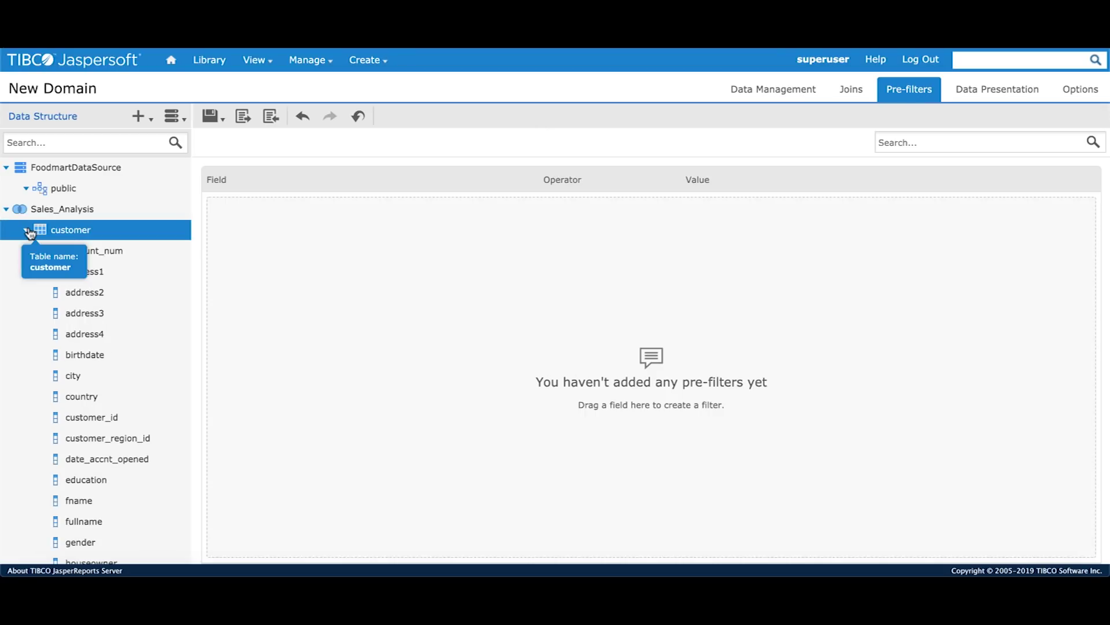
double_click(75, 376)
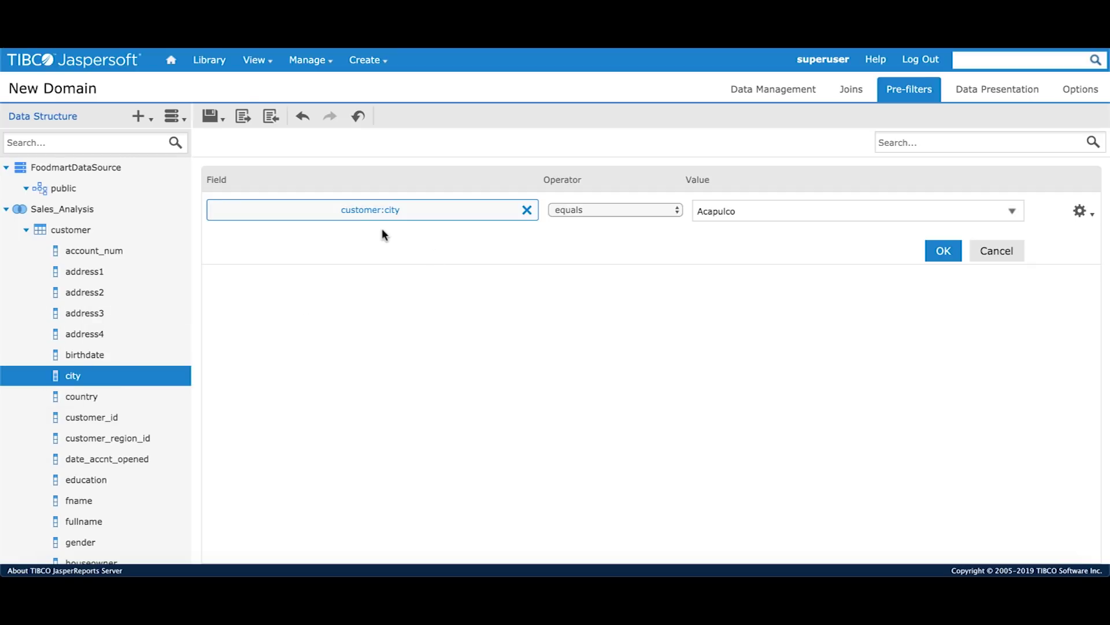
click(623, 210)
click(622, 209)
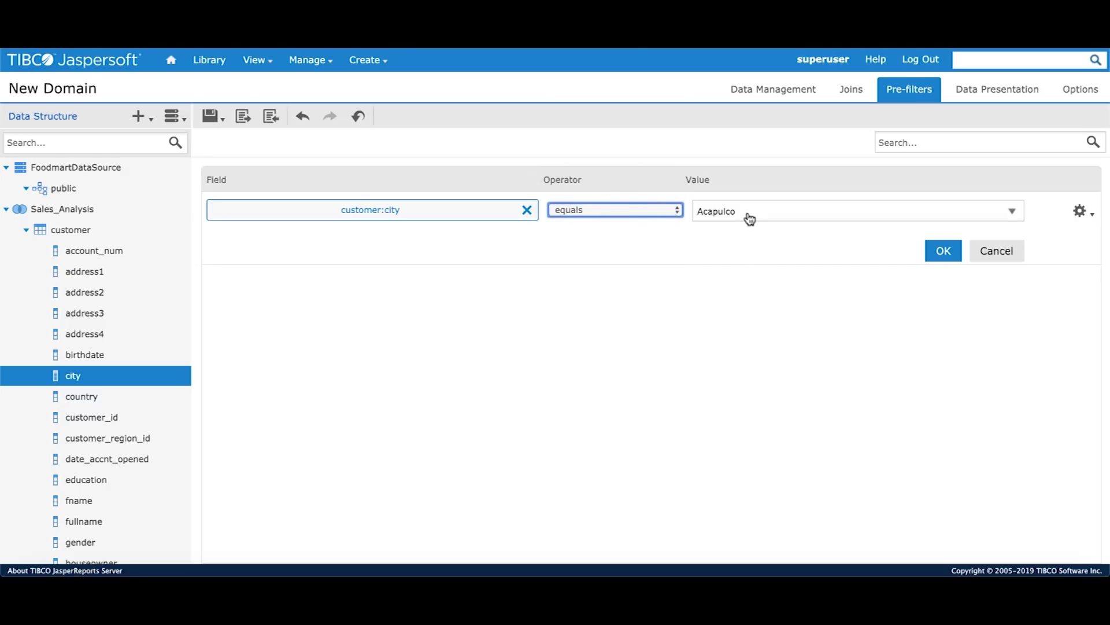
click(750, 218)
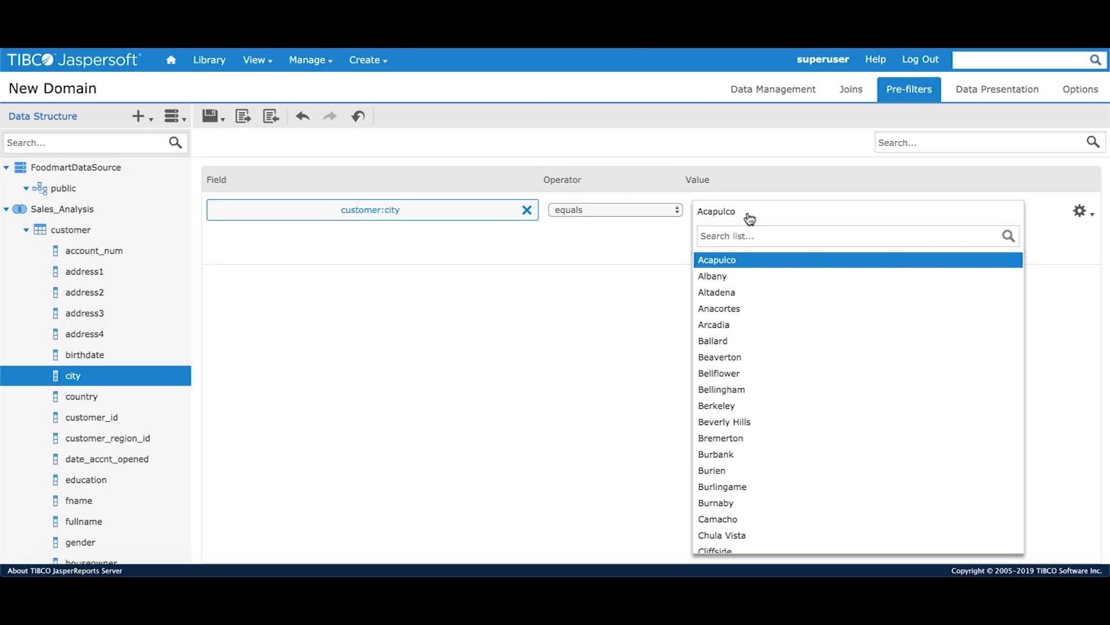
text(San Fr)
key(Return)
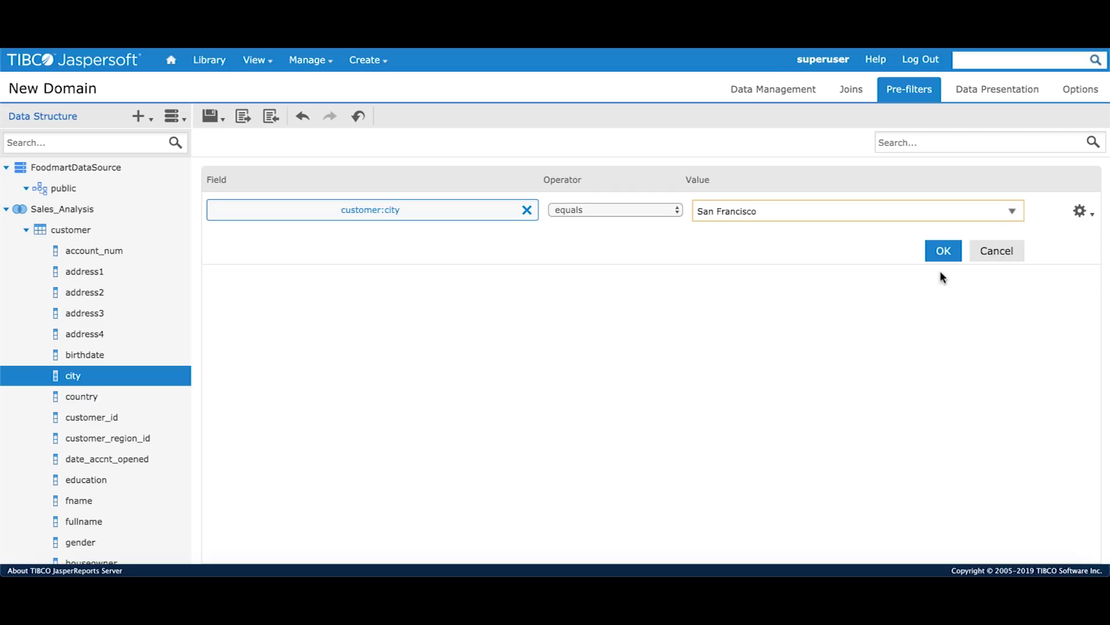
click(944, 252)
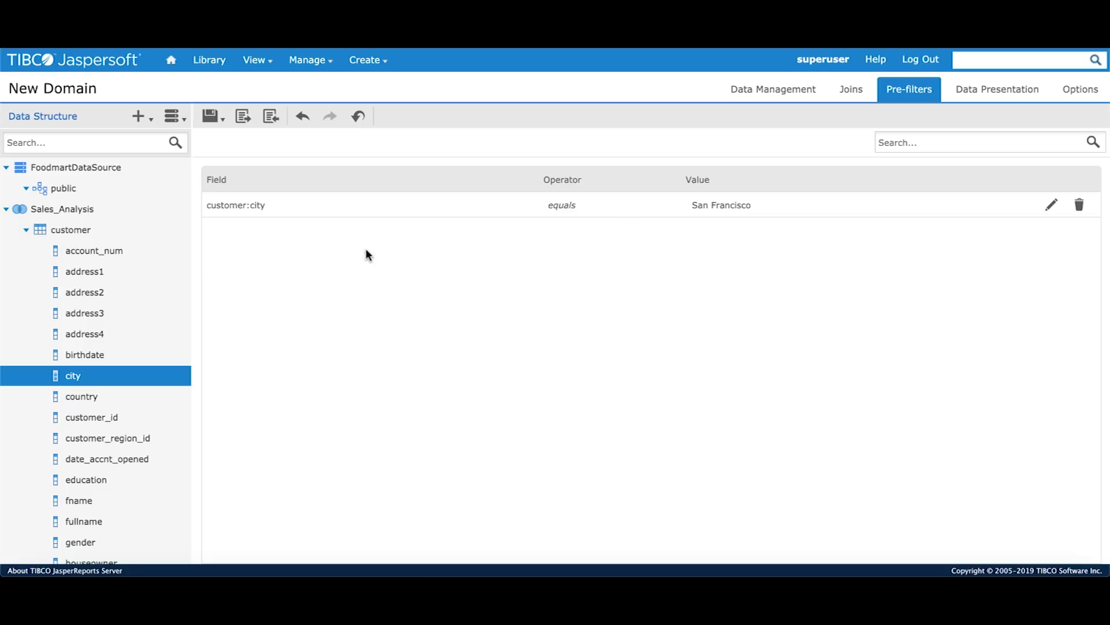
Start a calculated field on the customer table named Test_CF with type String.
click(78, 233)
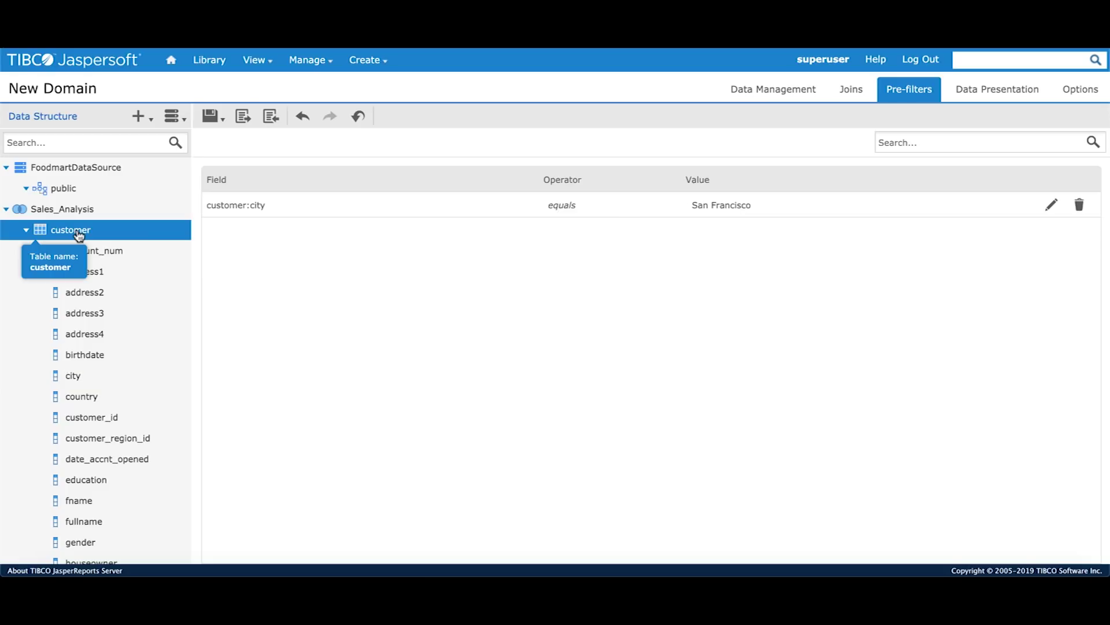
right_click(78, 233)
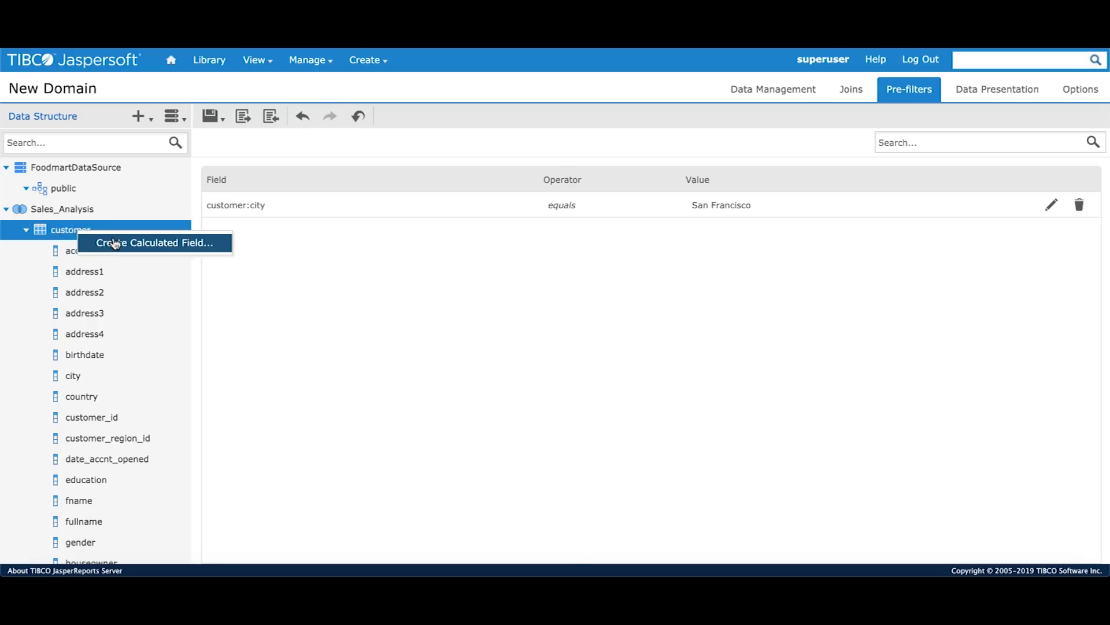
click(115, 243)
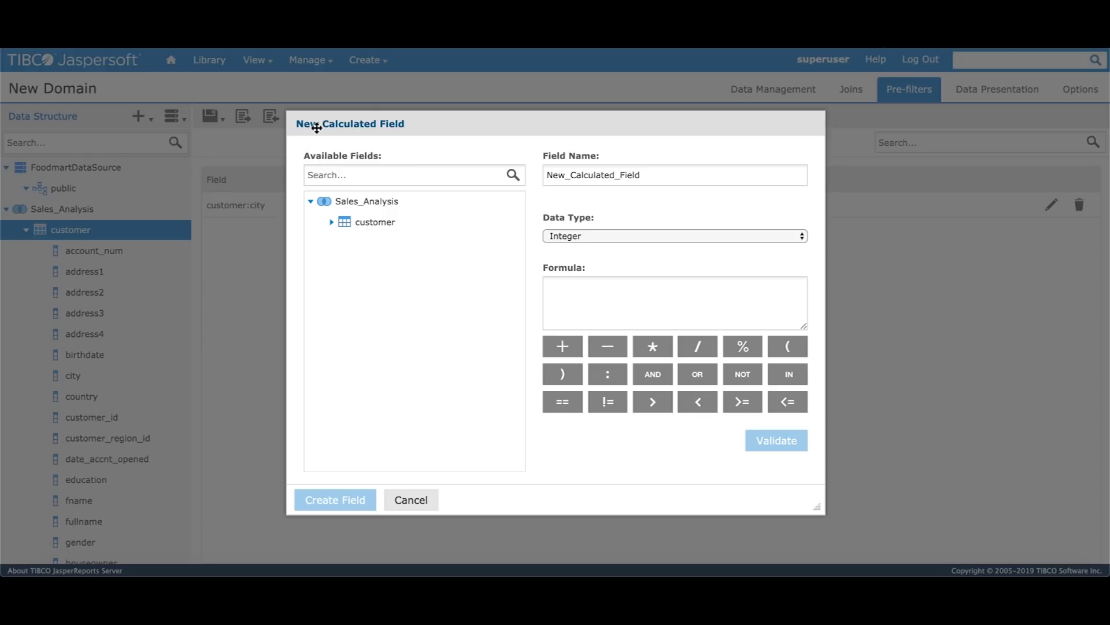
double_click(599, 175)
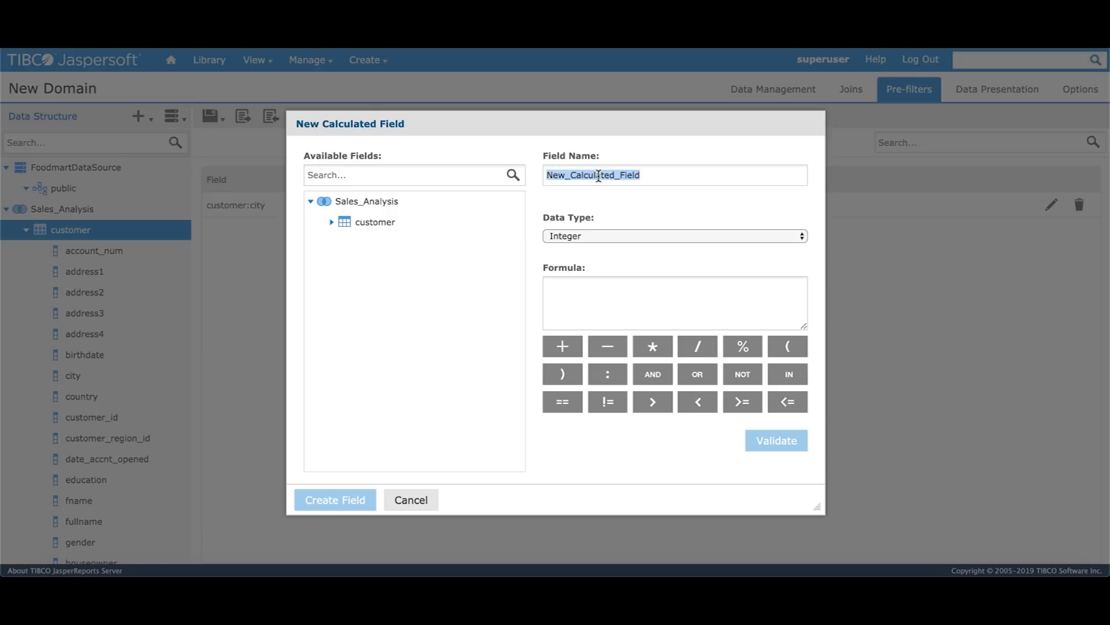
text(Test_CF)
click(630, 232)
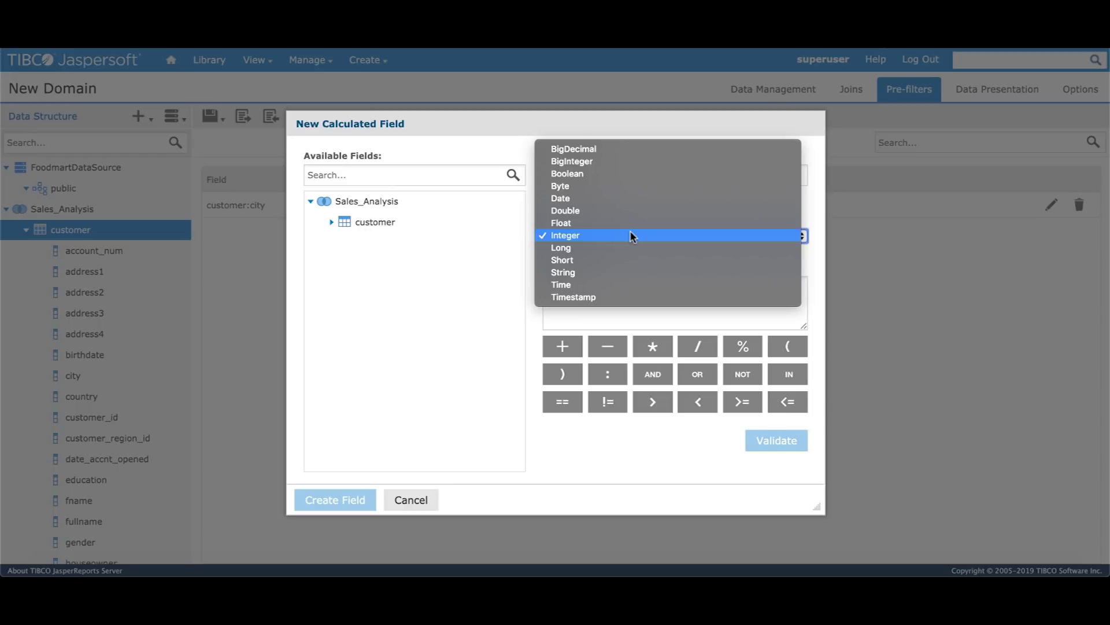
click(612, 272)
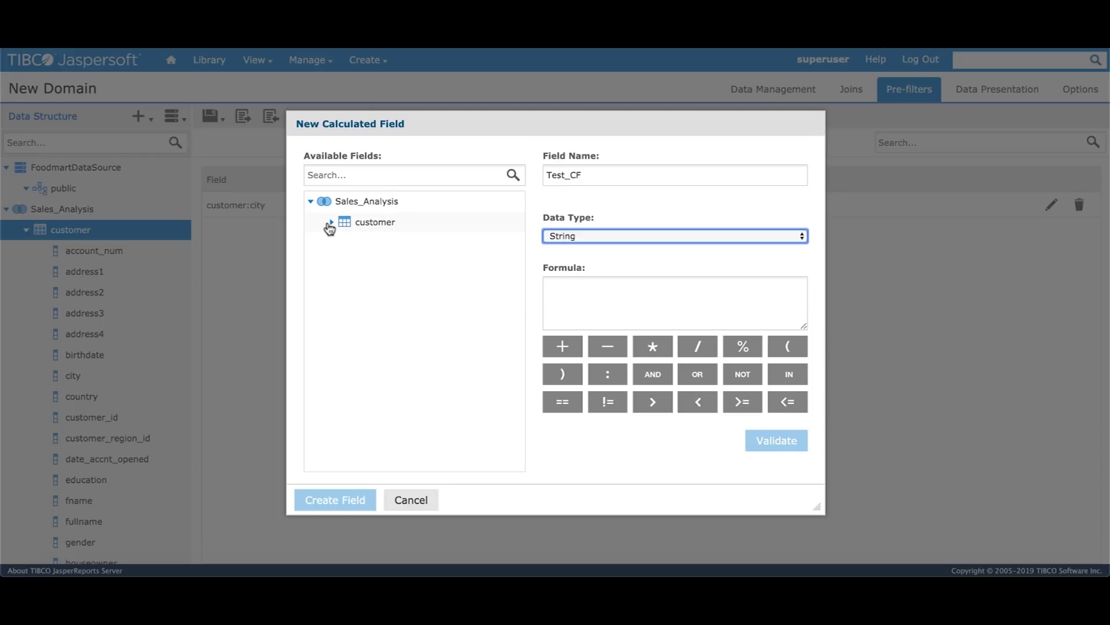
Enter the formula city + country, validate it, and create the field.
click(330, 224)
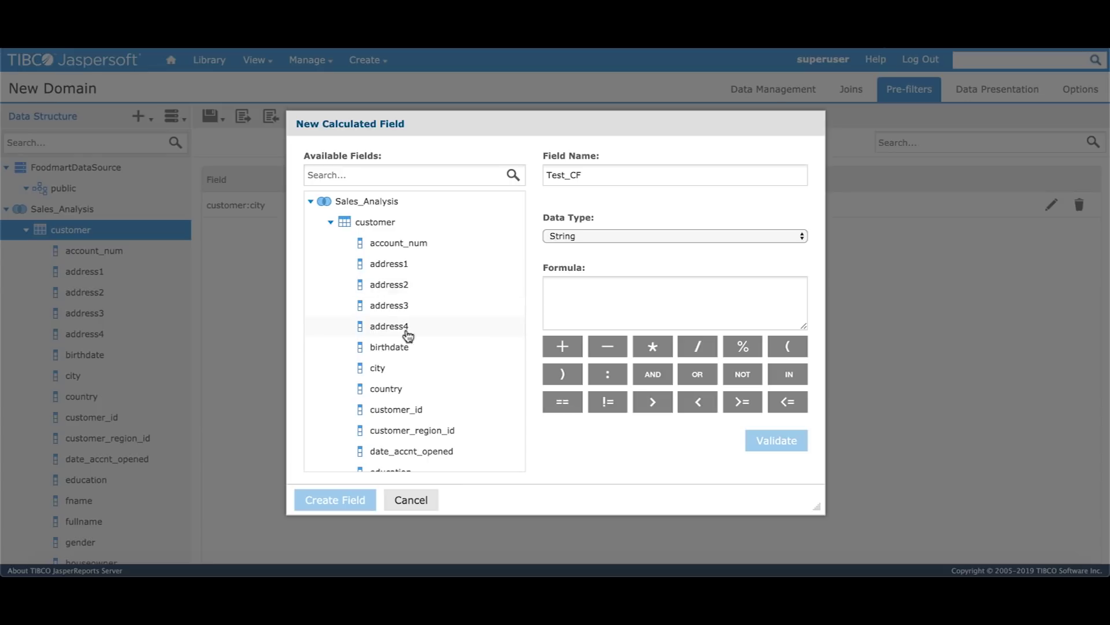
scroll(408, 336, down, 1)
double_click(382, 352)
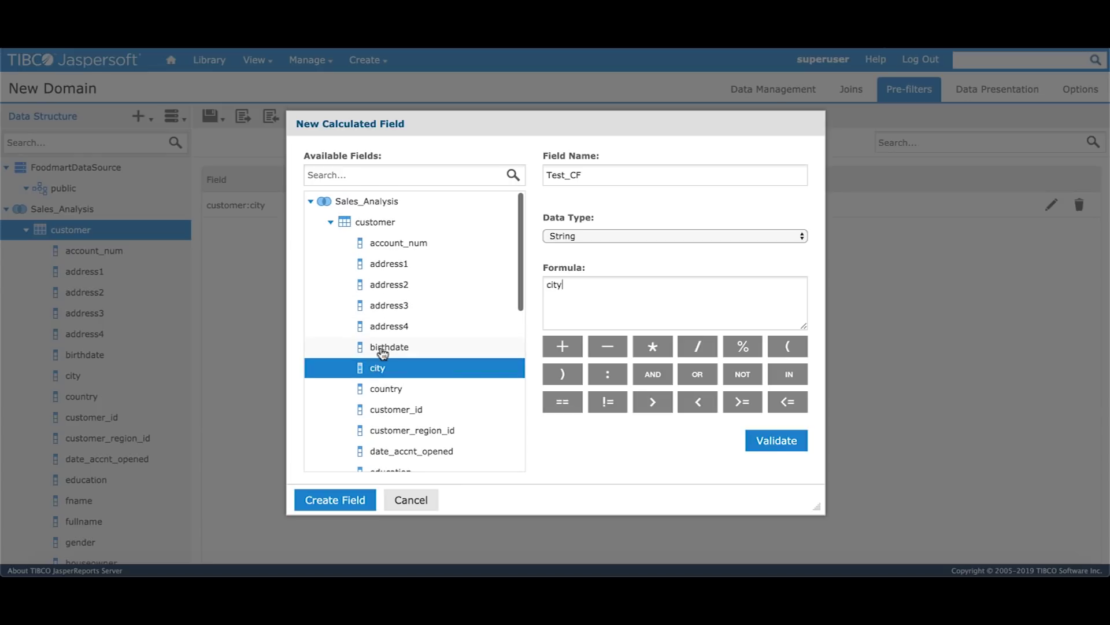
text(+)
double_click(388, 388)
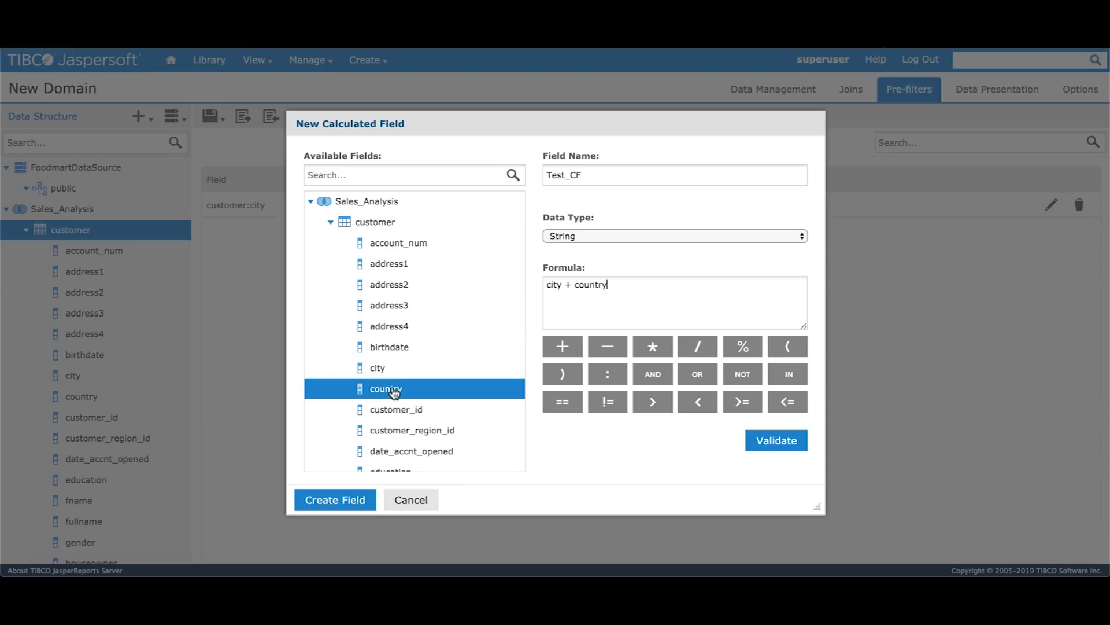
click(778, 442)
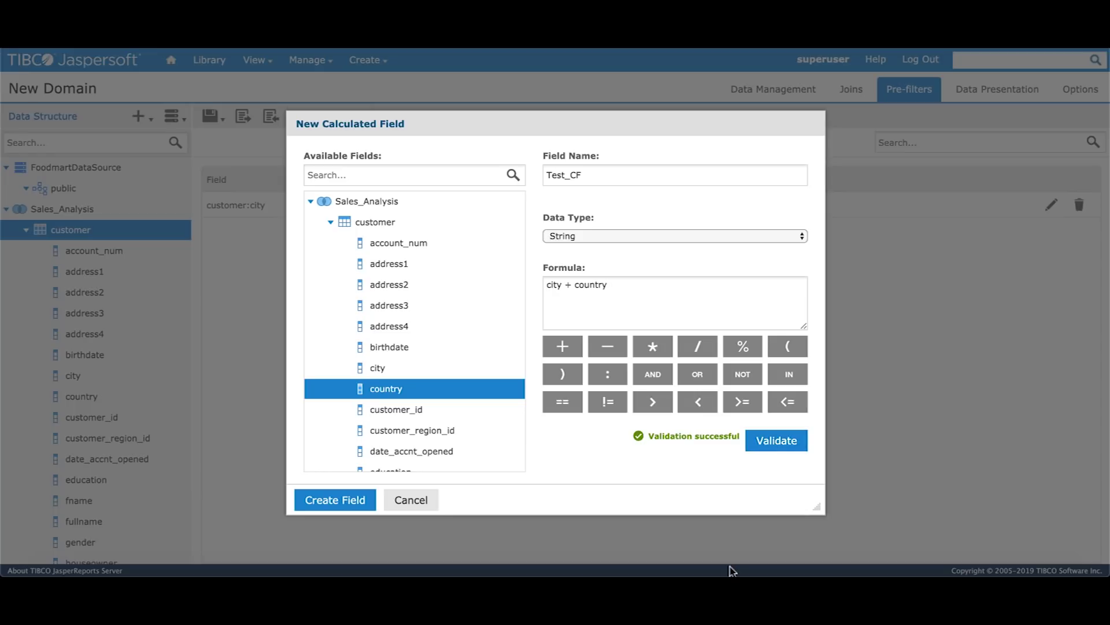
click(342, 499)
scroll(154, 466, down, 3)
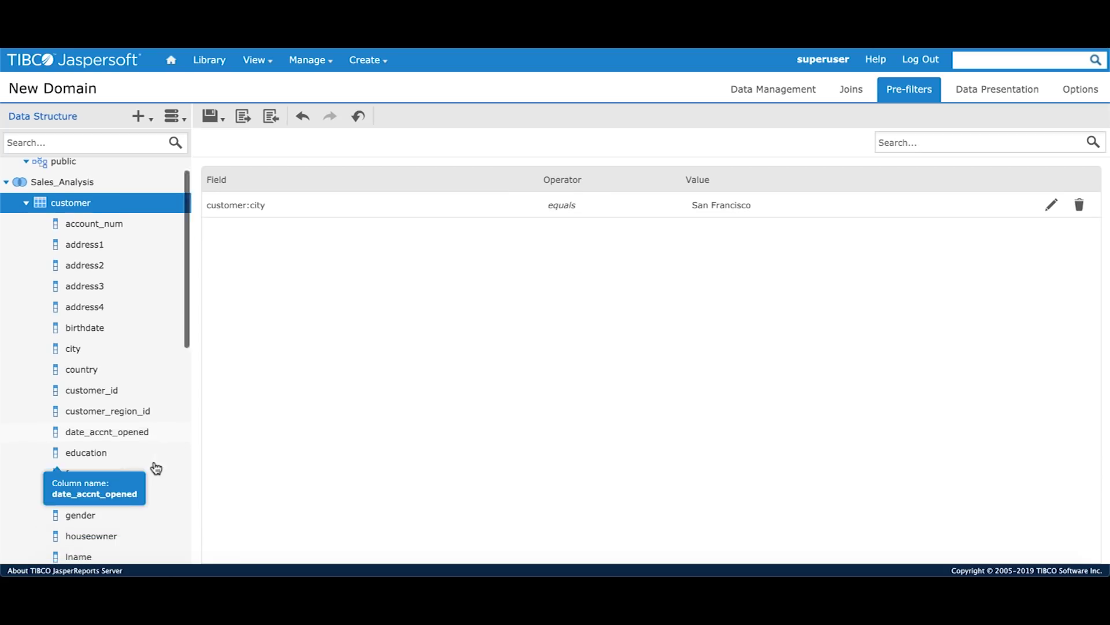
scroll(156, 467, down, 4)
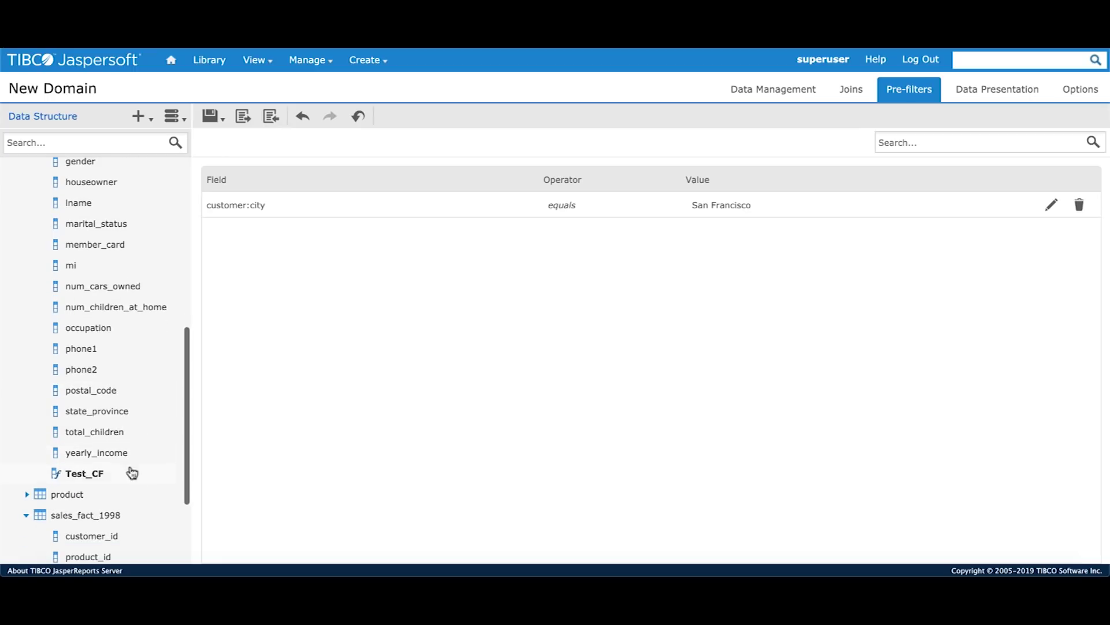
scroll(70, 359, up, 7)
click(27, 231)
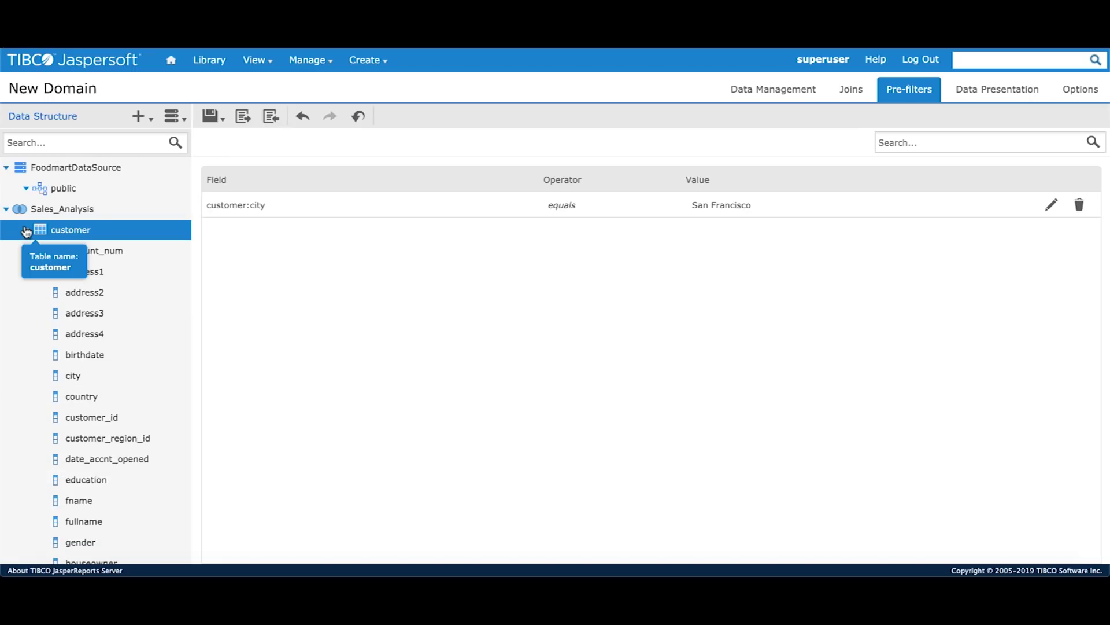
Drag the customer table into Data Presentation as a set.
click(992, 94)
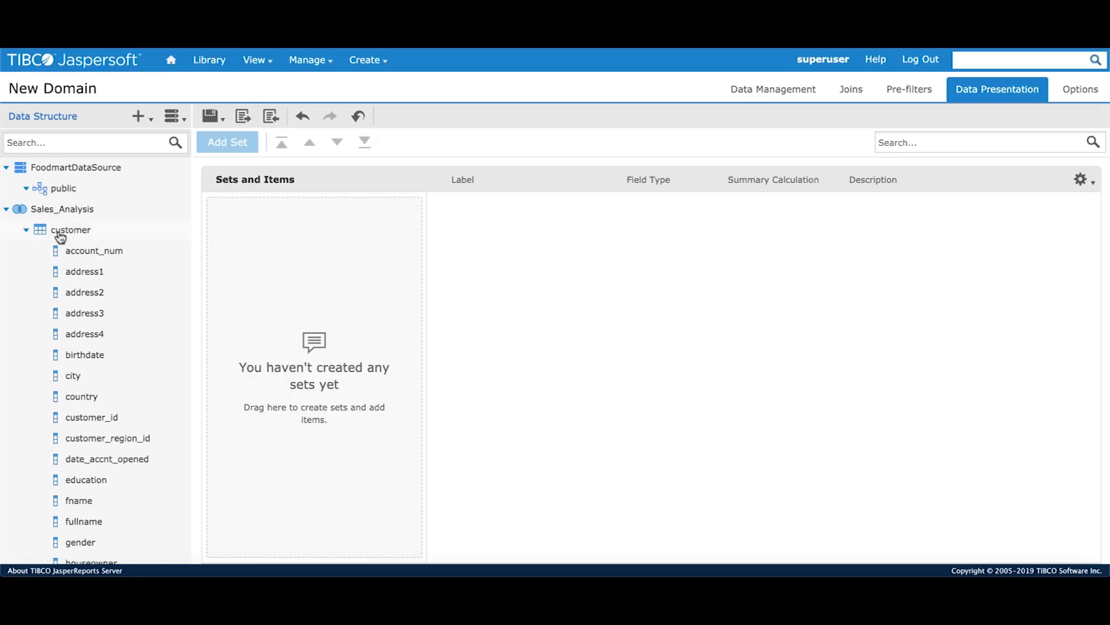
scroll(99, 376, down, 5)
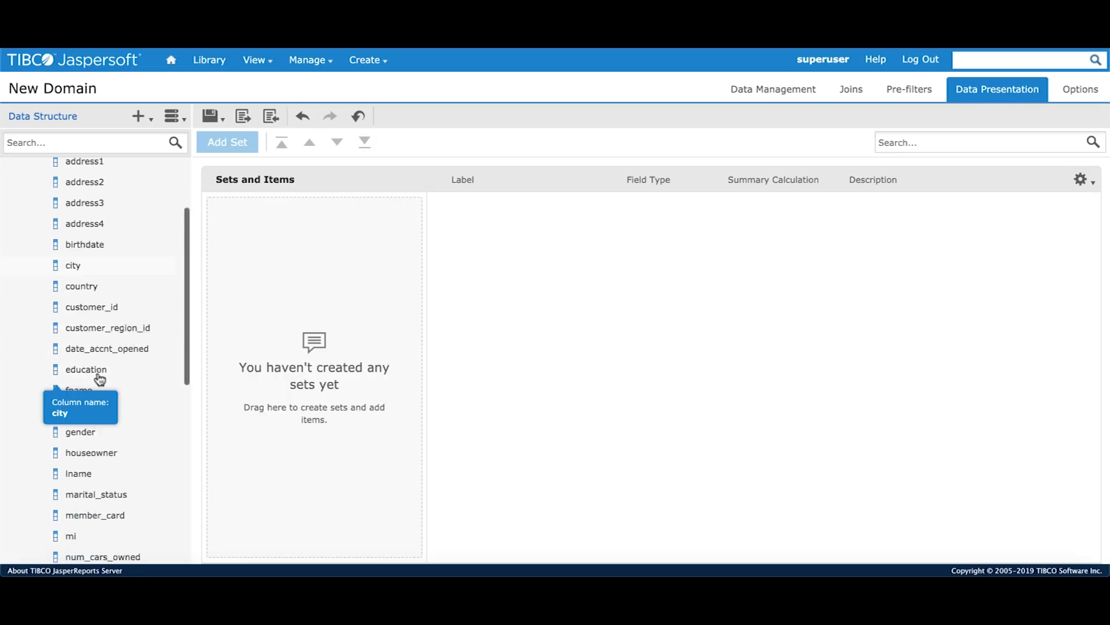
scroll(98, 376, up, 5)
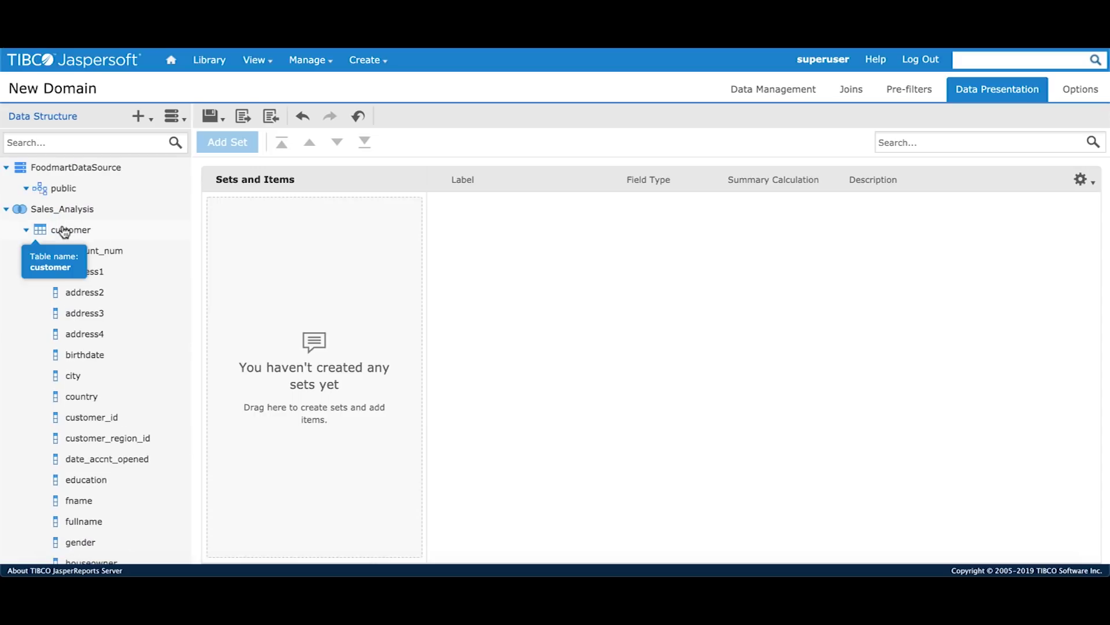
drag(64, 231, 185, 232)
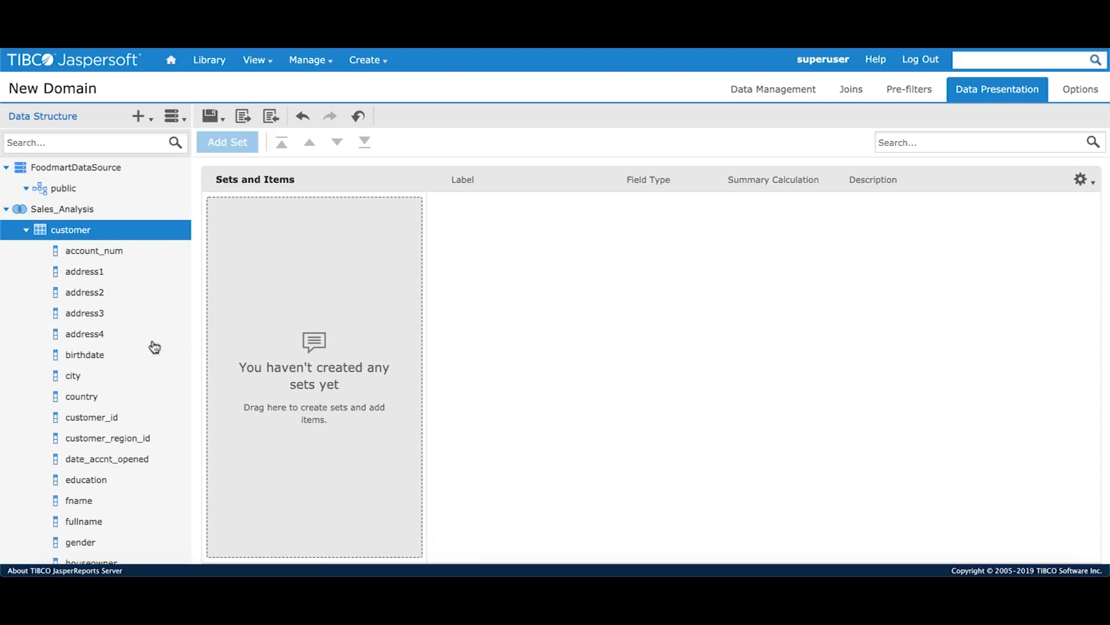
scroll(82, 396, down, 2)
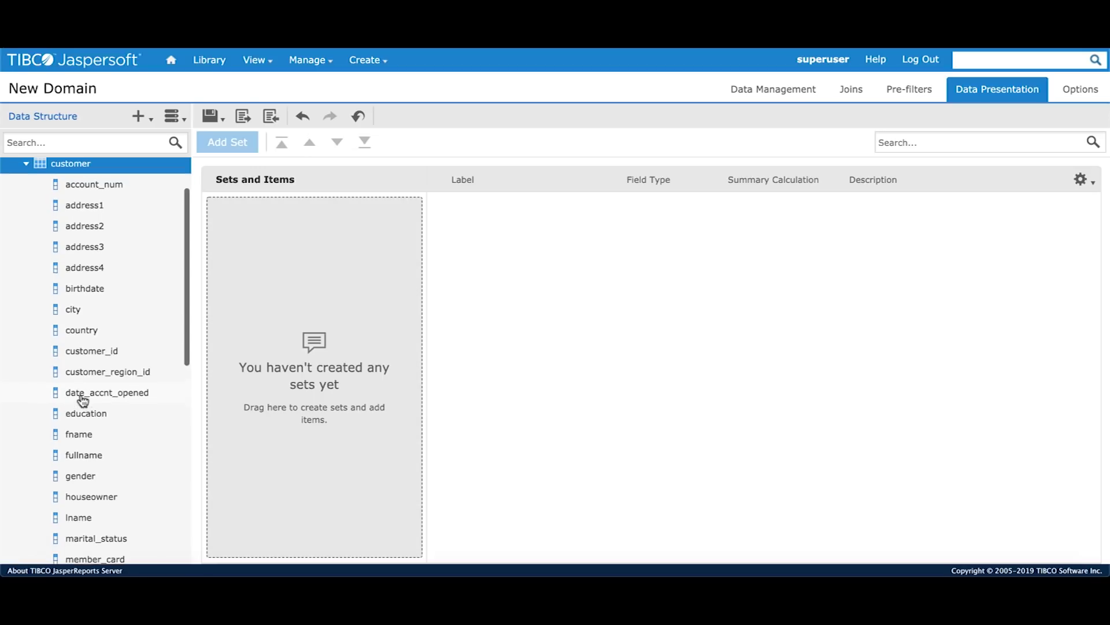
scroll(82, 400, up, 1)
scroll(83, 399, down, 8)
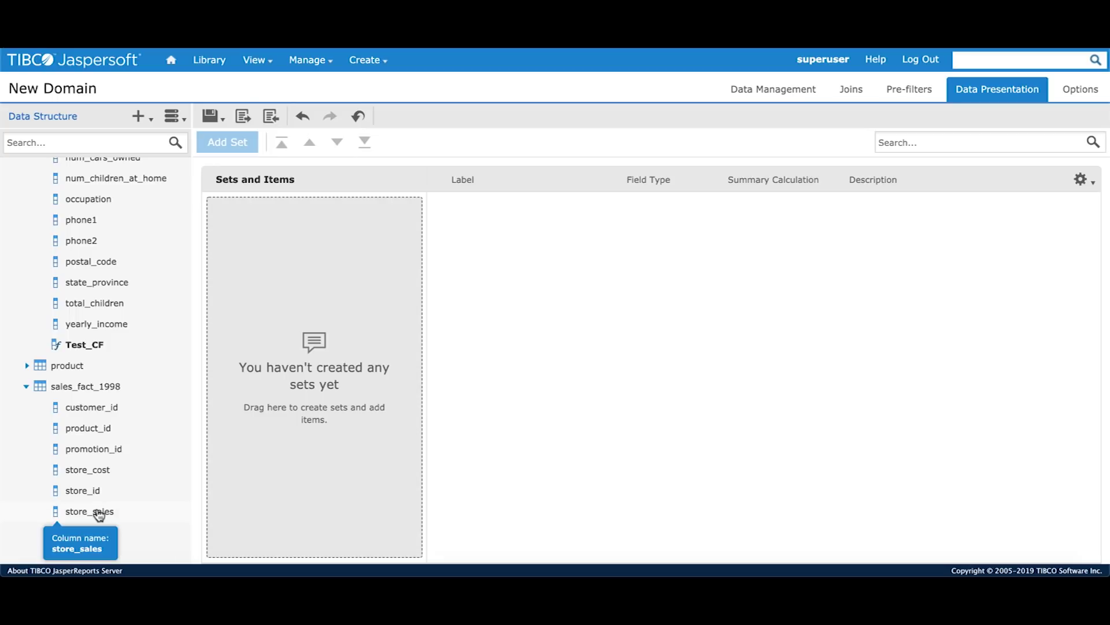
Create the Sales_Analysis set with store_sales, store_cost, customer_id and product_id.
drag(99, 514, 276, 432)
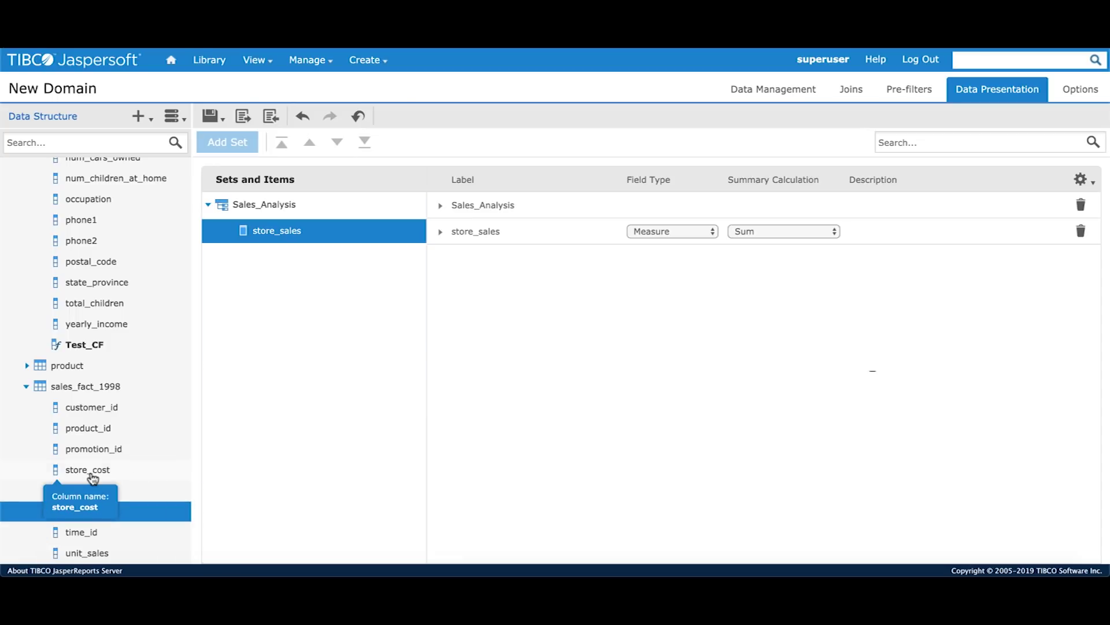
drag(92, 479, 286, 438)
drag(87, 409, 322, 401)
drag(81, 429, 281, 393)
click(263, 209)
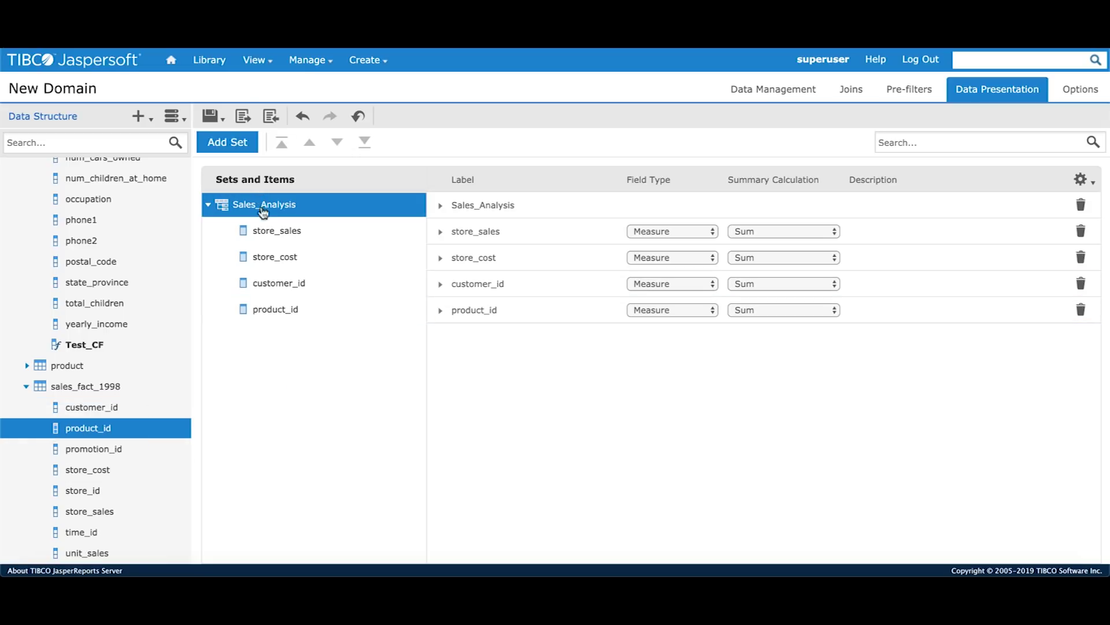
Add a new set and rename it Customer_attribute.
click(227, 143)
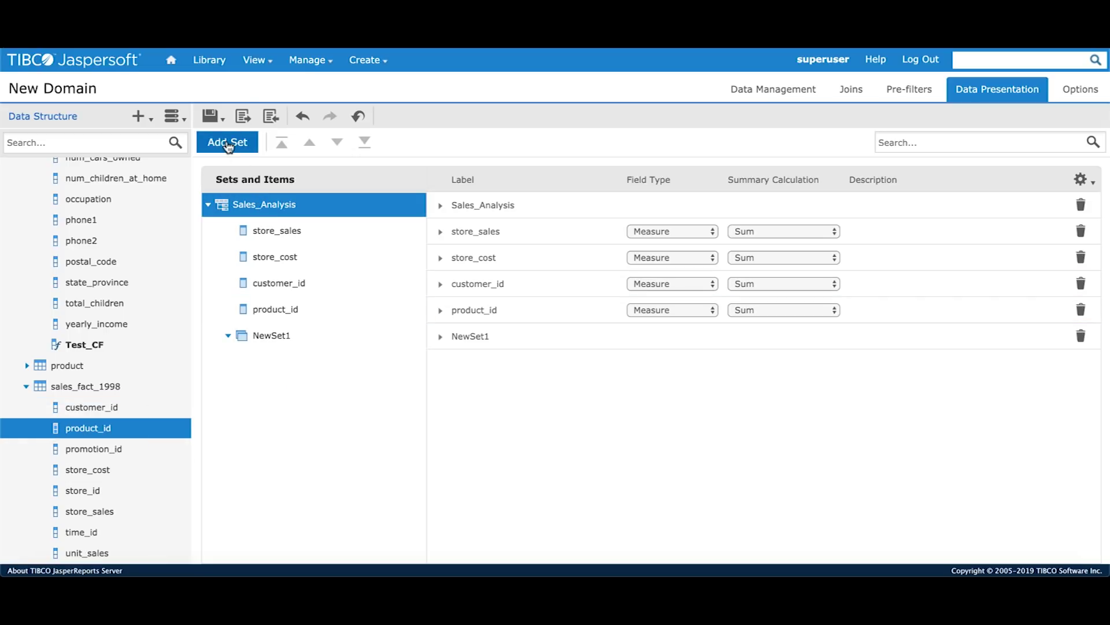
click(480, 336)
double_click(480, 336)
text(C)
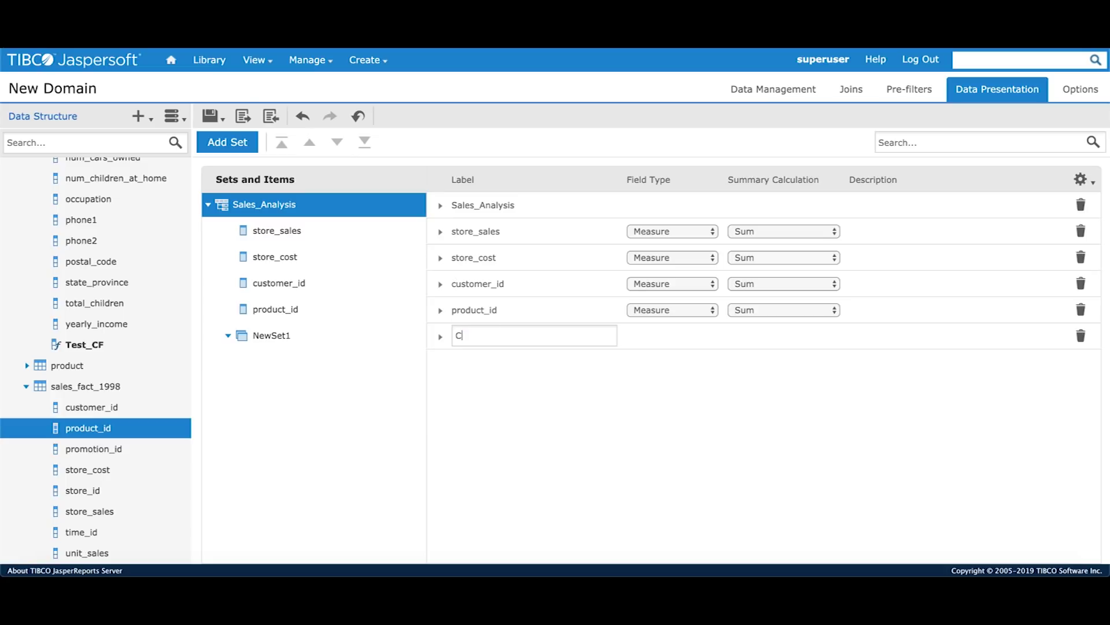
text(ustomer_attribute)
key(Return)
Add another set, select product's brand_name, and drag Test_CF into Customer_attribute.
click(233, 146)
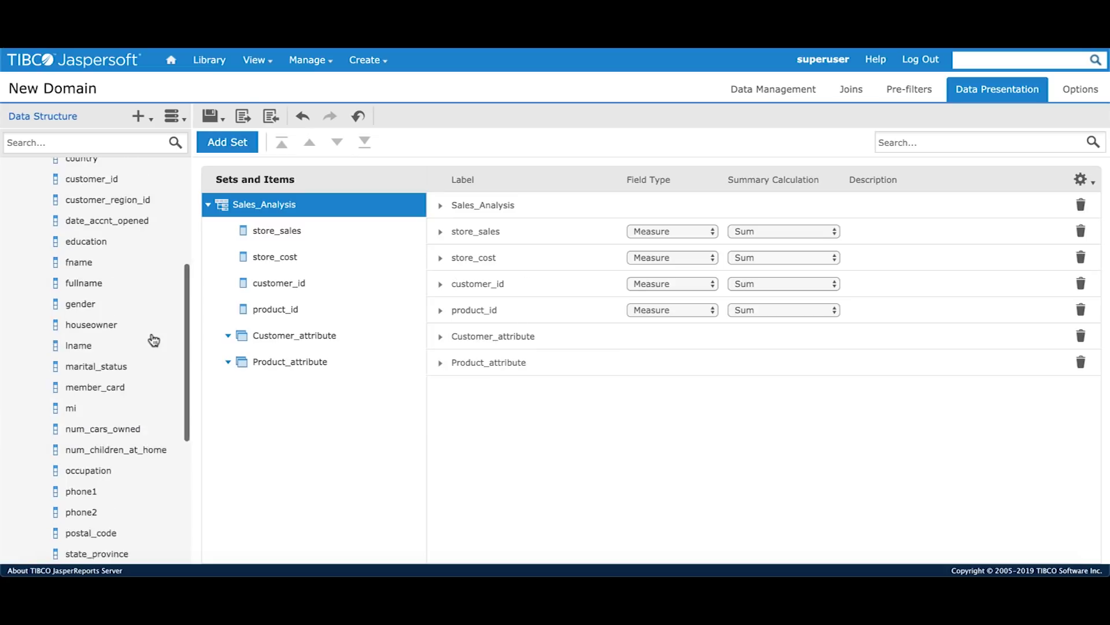
scroll(148, 339, up, 4)
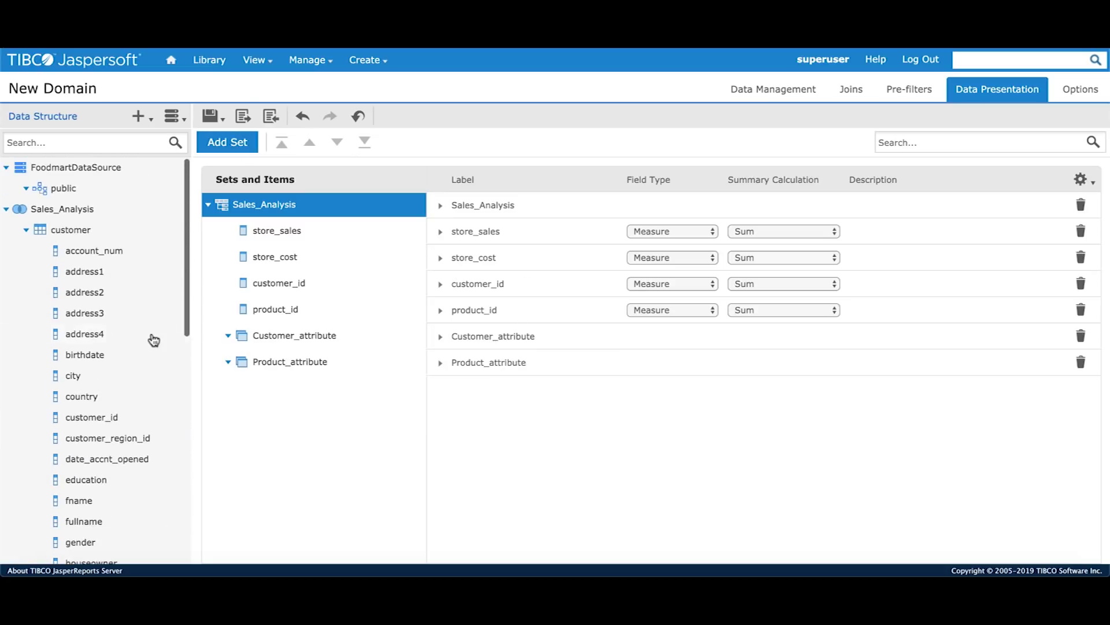
click(68, 237)
click(92, 271)
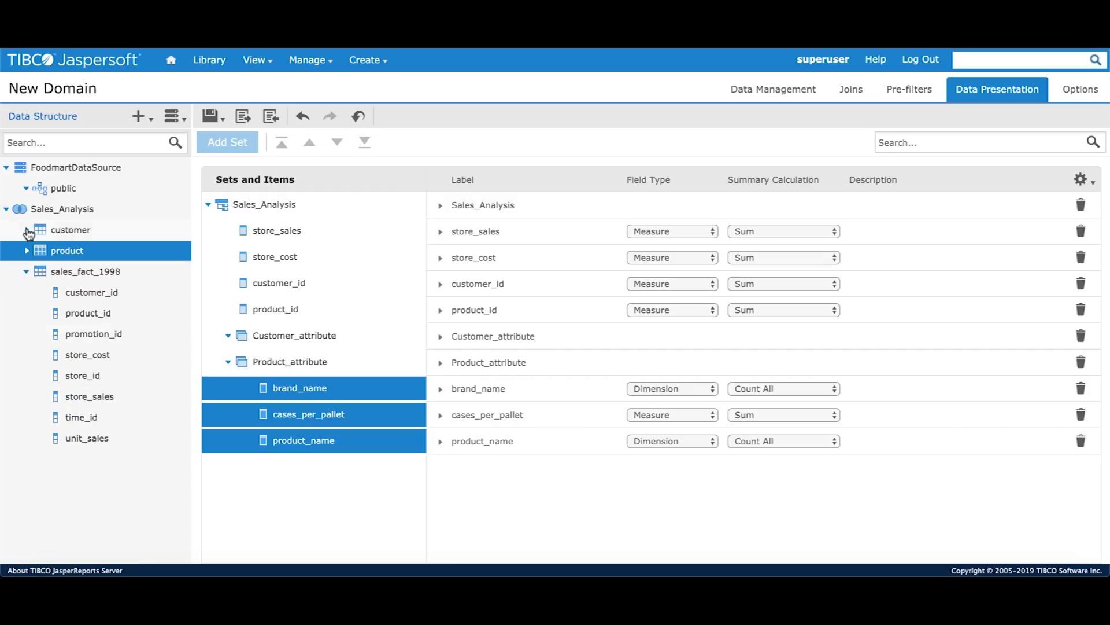
click(58, 230)
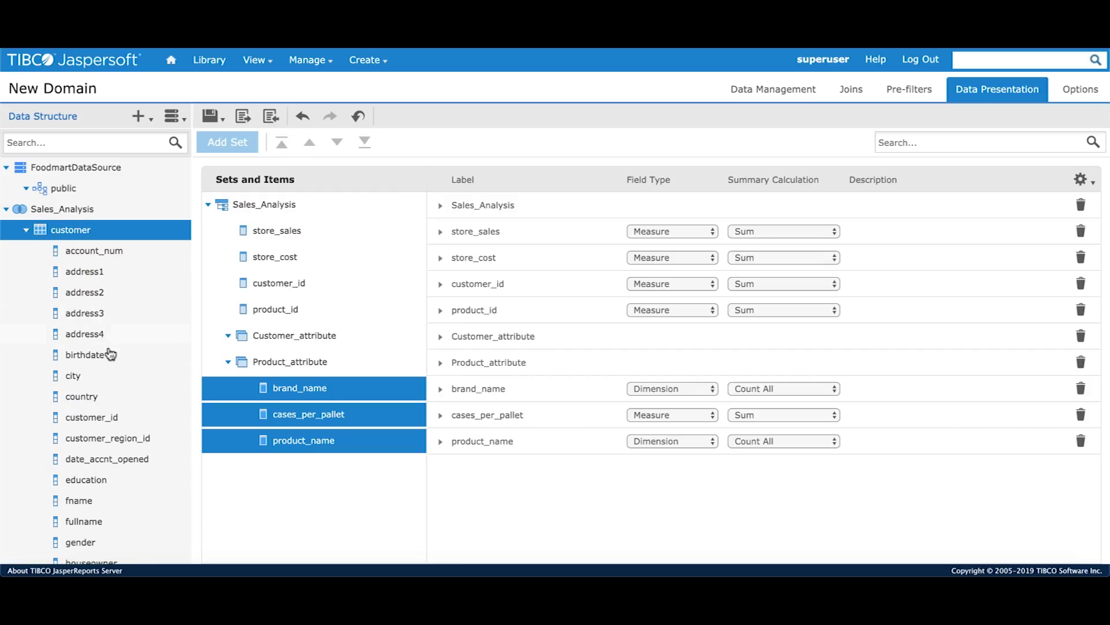
scroll(111, 363, down, 1)
scroll(112, 363, down, 5)
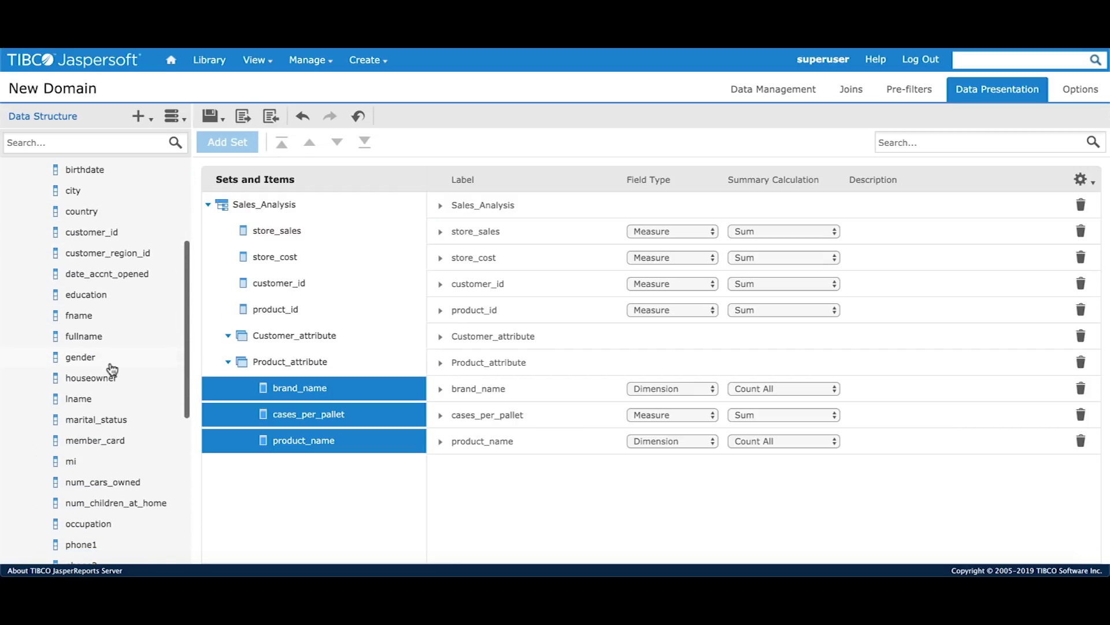
scroll(112, 369, down, 1)
click(96, 438)
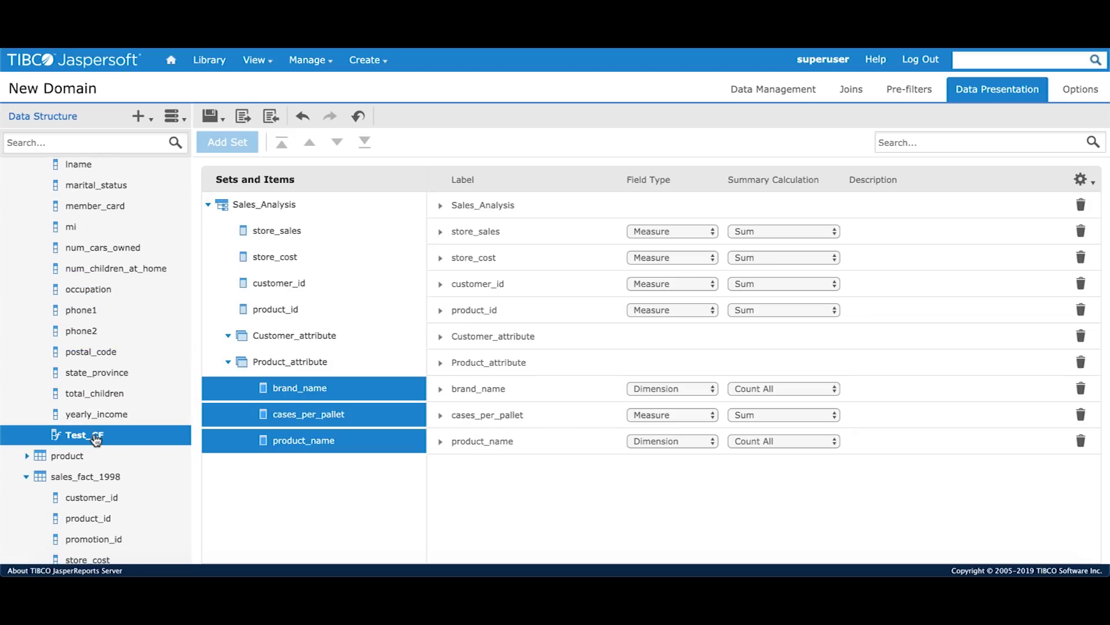
drag(96, 438, 289, 336)
scroll(107, 293, up, 3)
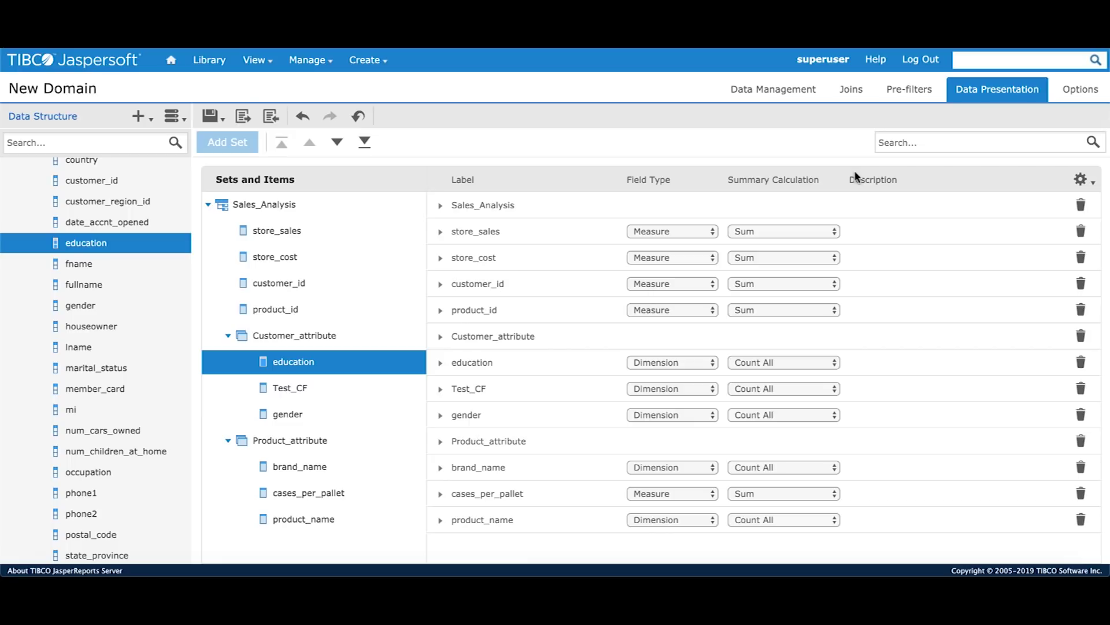
Switch to the data properties view and change store_sales's label to Sales.
click(1083, 182)
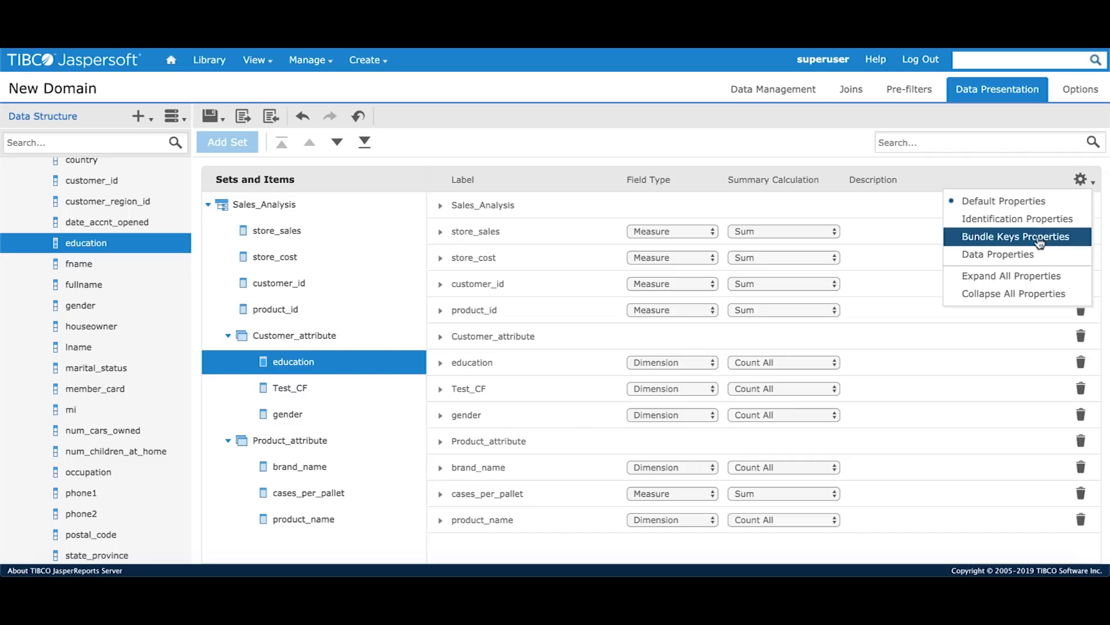
click(1030, 261)
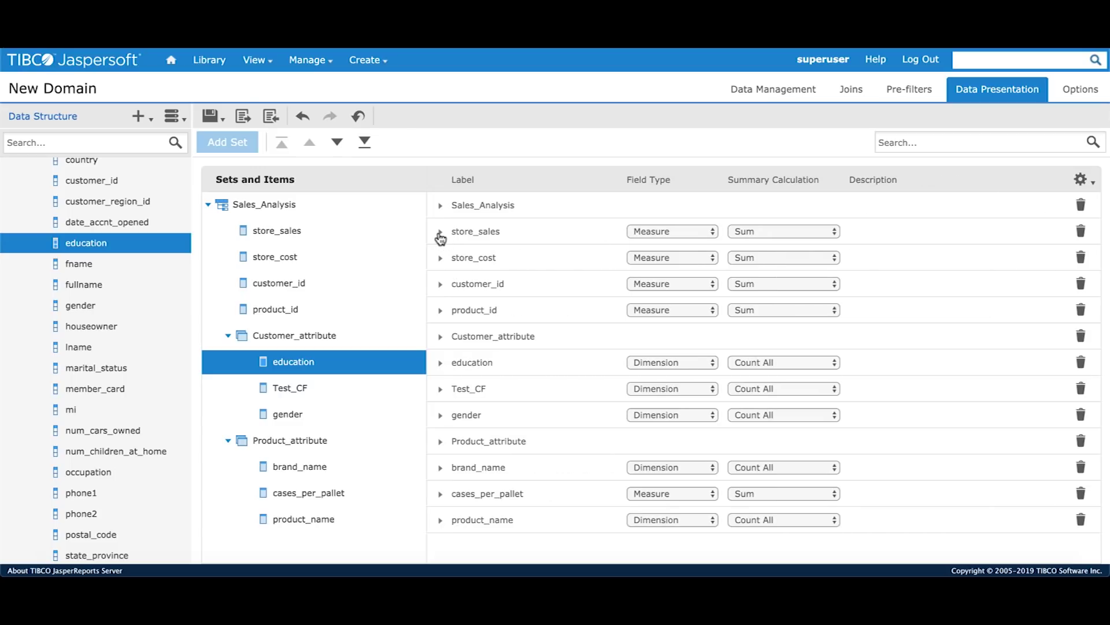
click(440, 233)
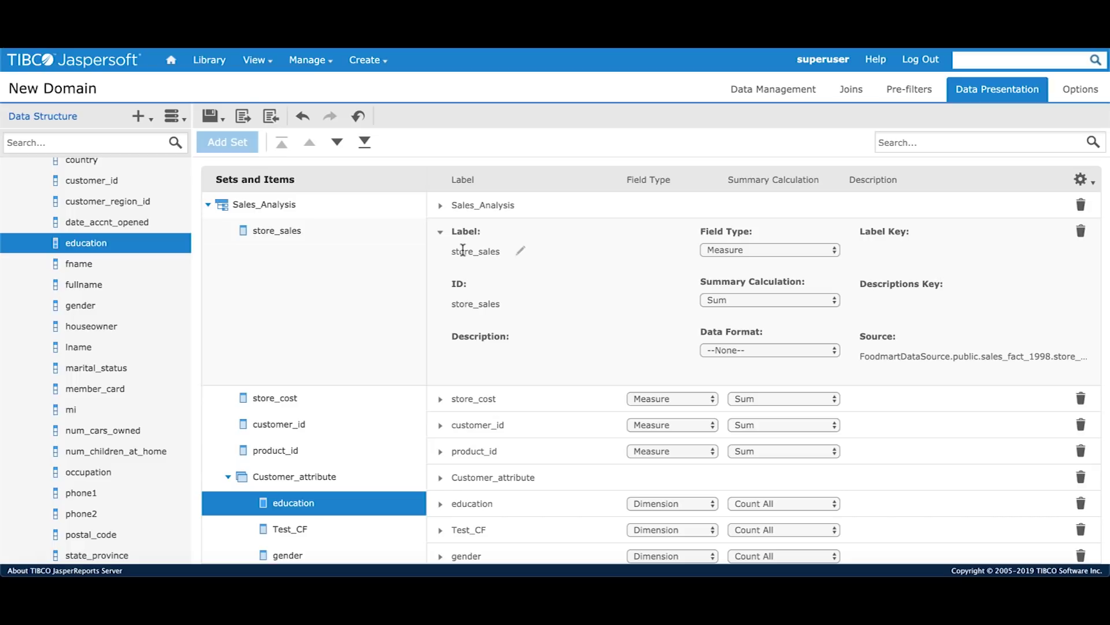
click(482, 250)
key(ctrl+a)
text(Sales)
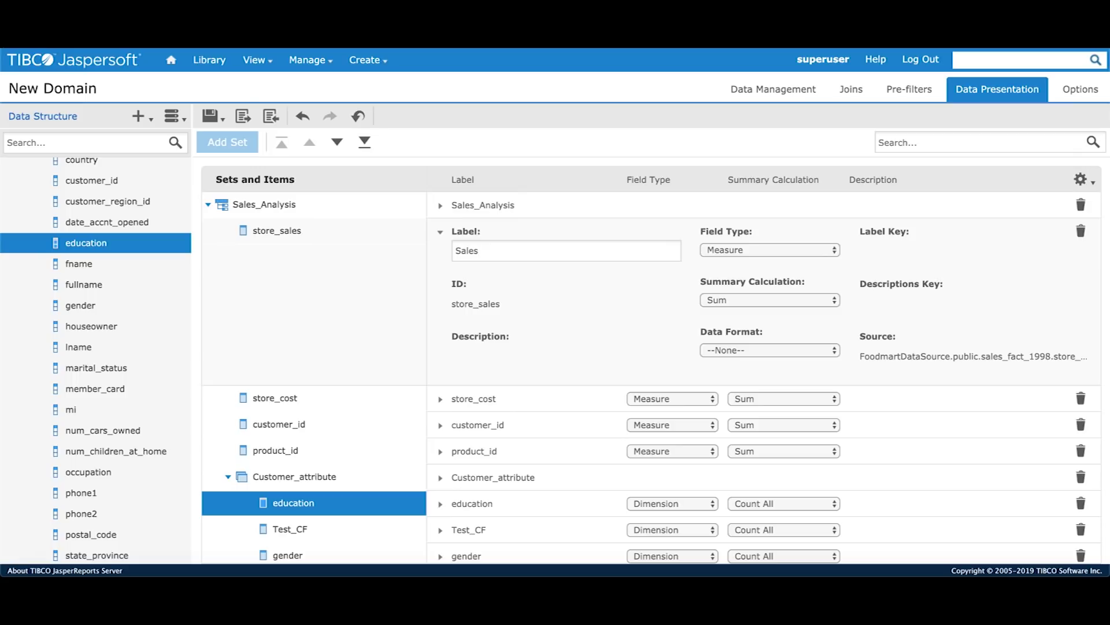
key(Return)
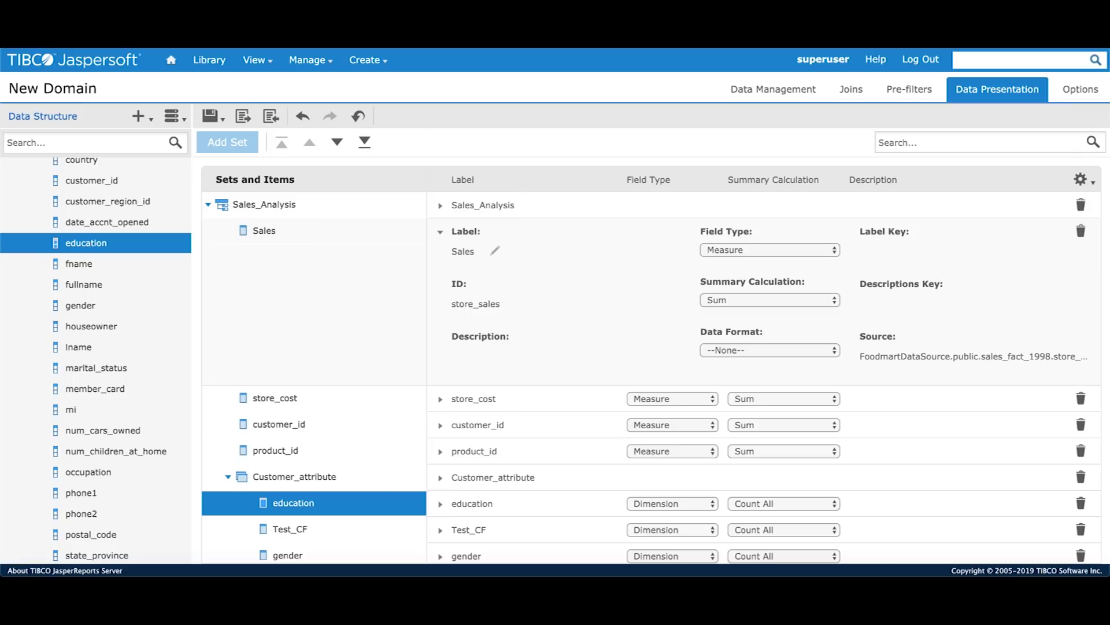
click(665, 231)
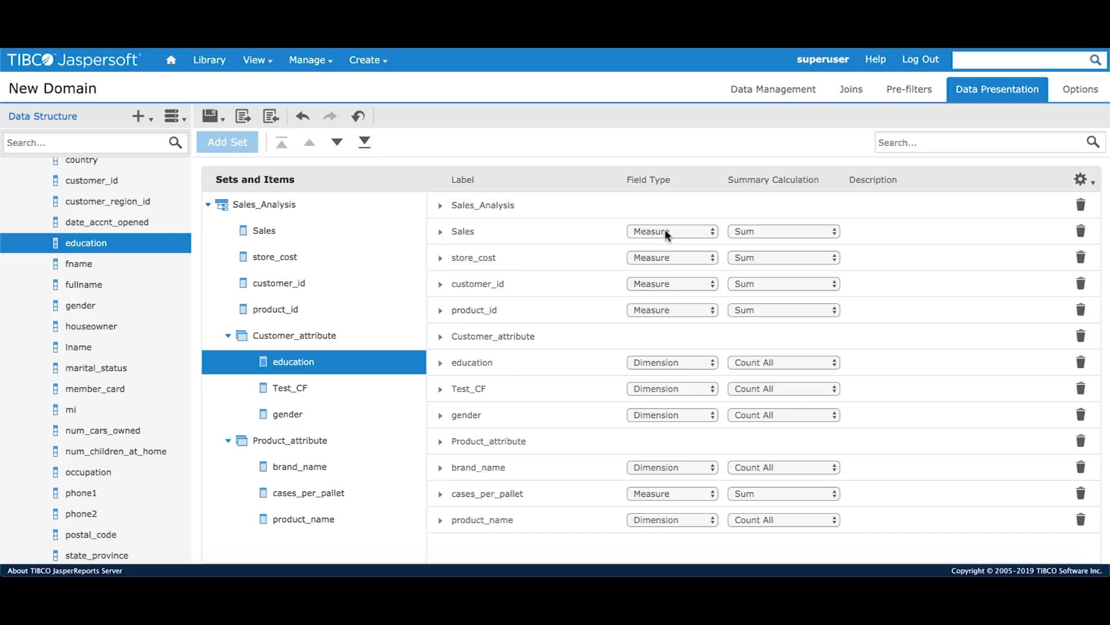
Make customer_id and product_id Dimensions, give customer_id a Count Distinct summary, and delete the gender field.
click(291, 285)
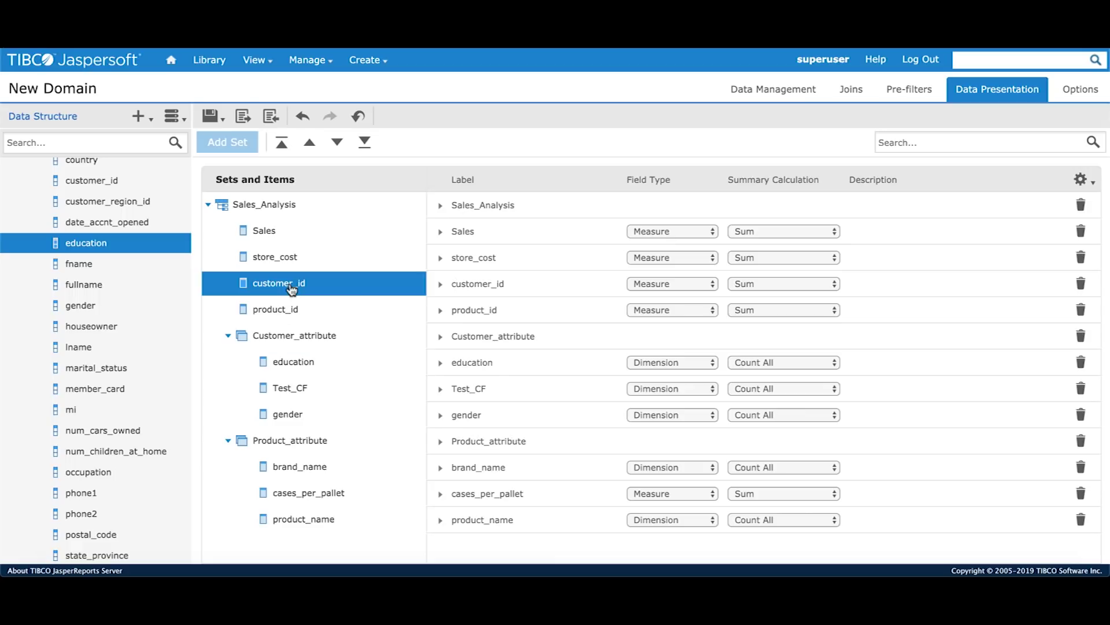
click(667, 287)
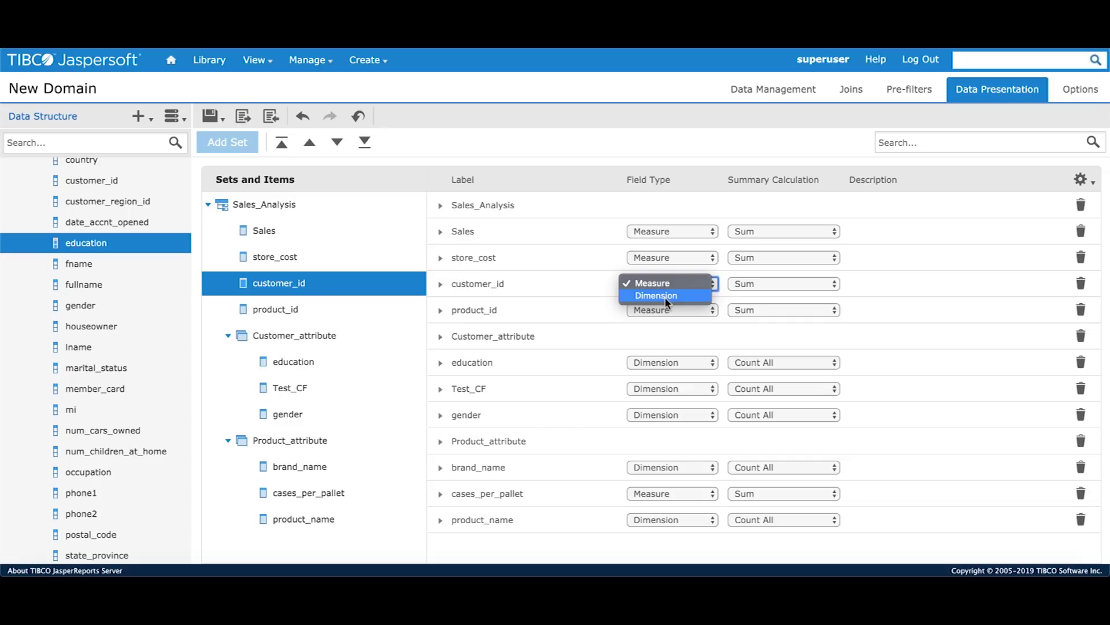
click(665, 297)
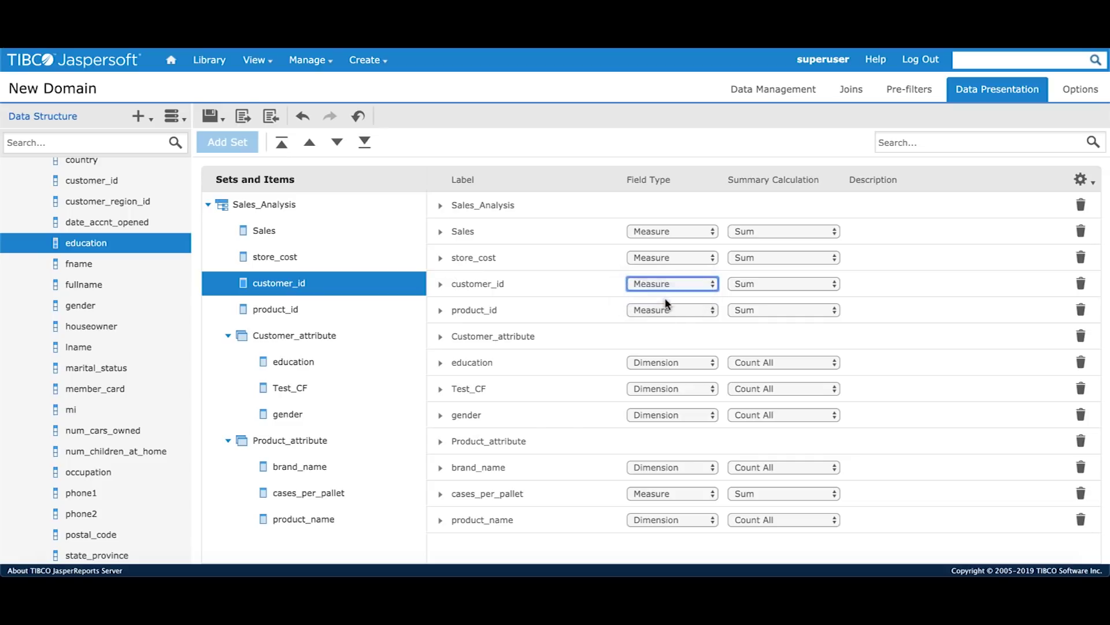
click(664, 310)
click(662, 320)
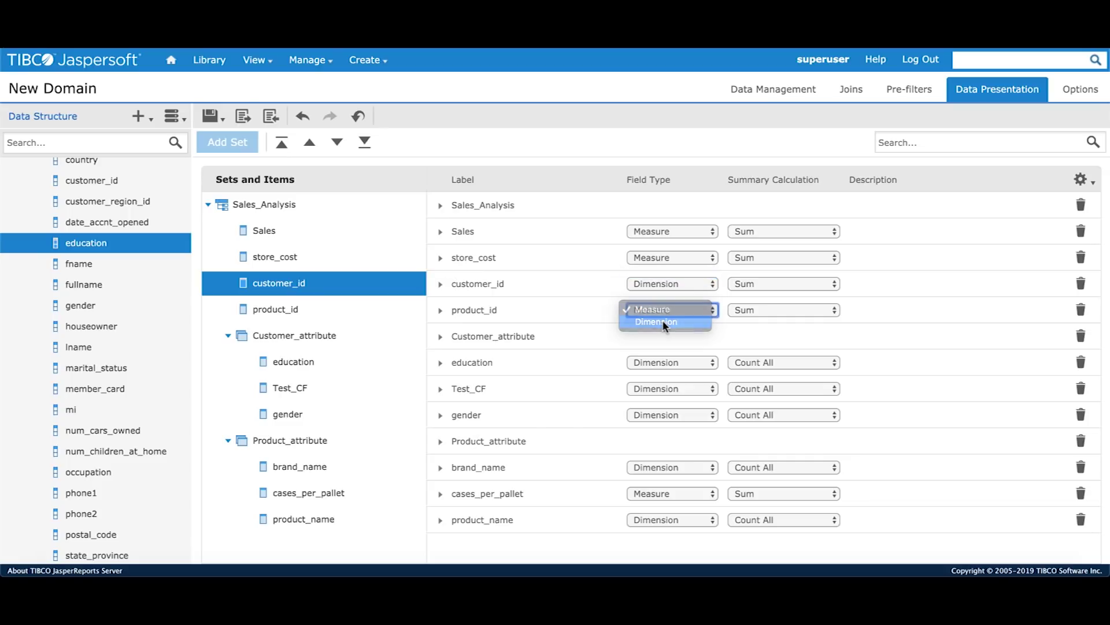
click(757, 282)
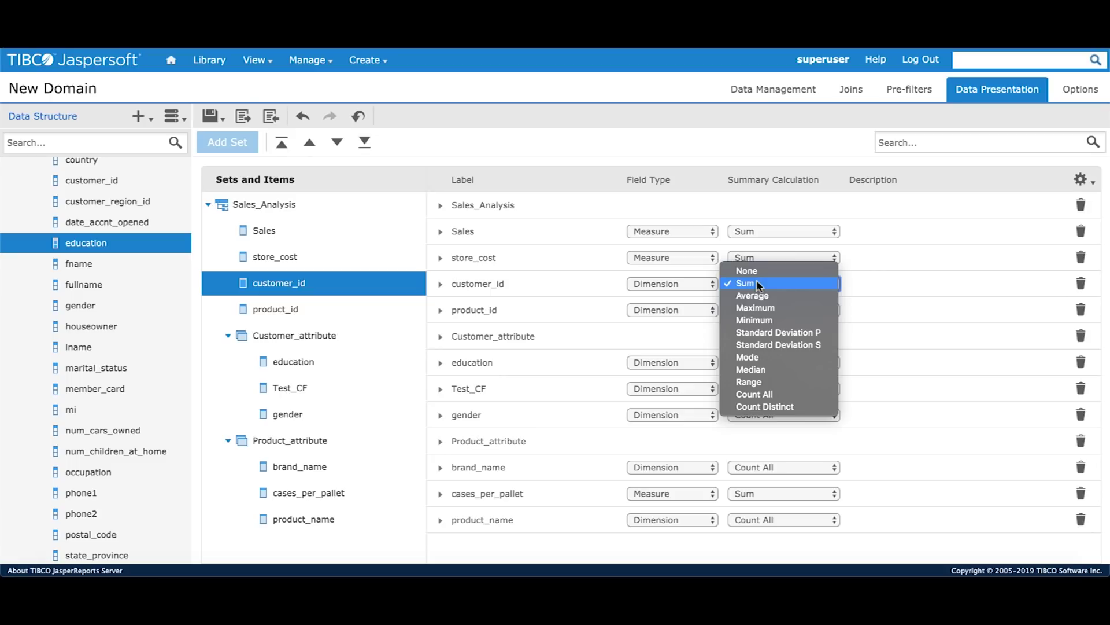
click(764, 407)
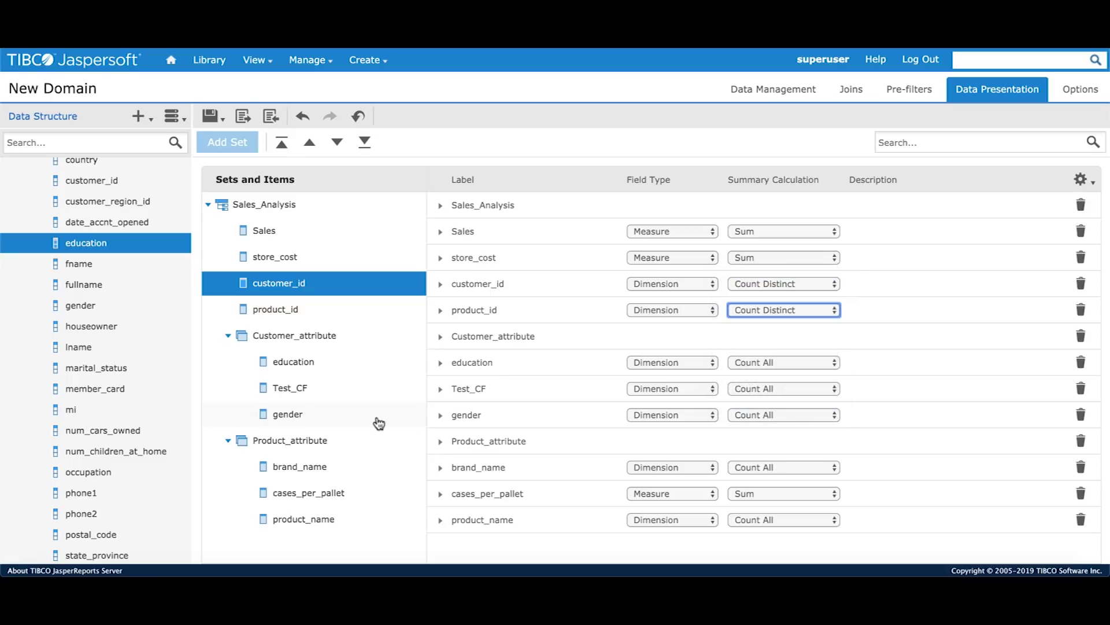
click(1081, 415)
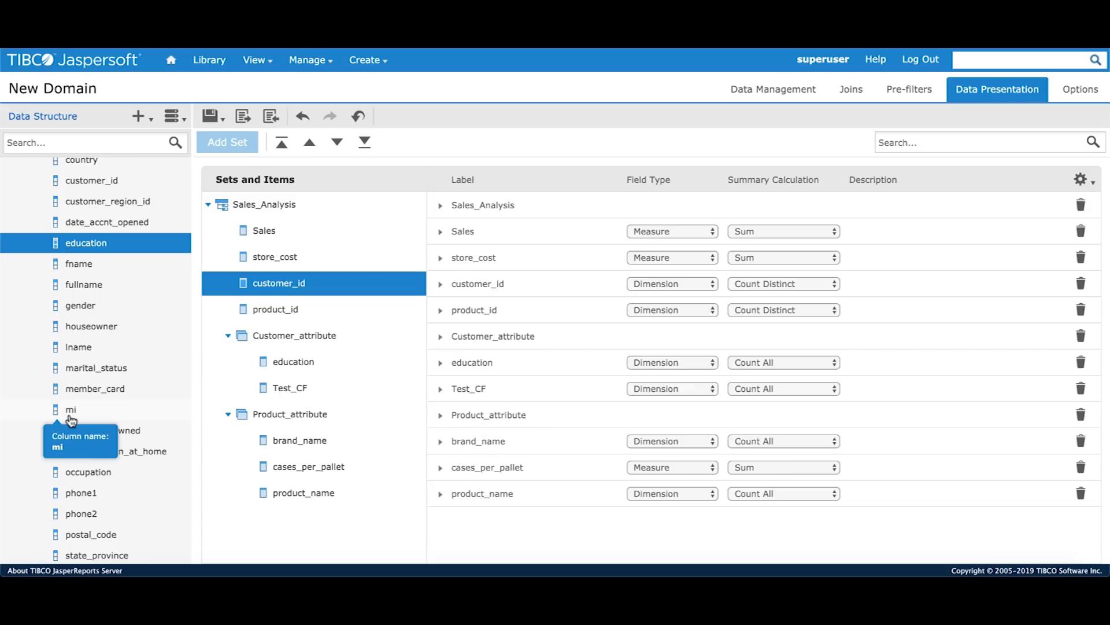
Go to the domain Options page to review the selected customer, product and sales_fact_1998 tables.
click(1091, 93)
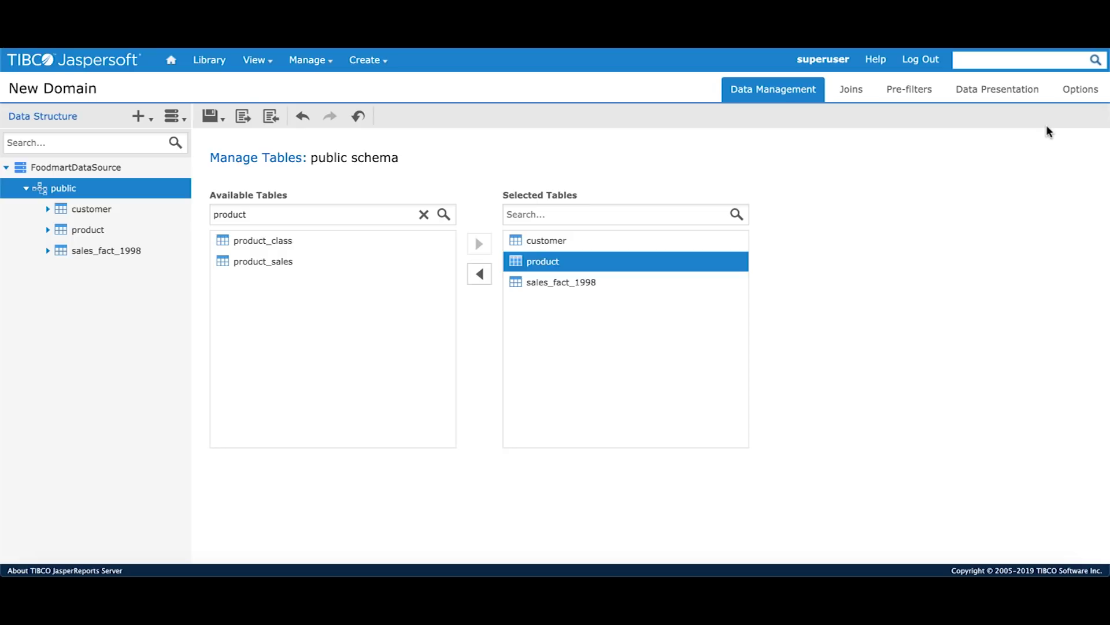
Switch to the Jaspersoft Embedded BI YouTube channel home page.
click(989, 93)
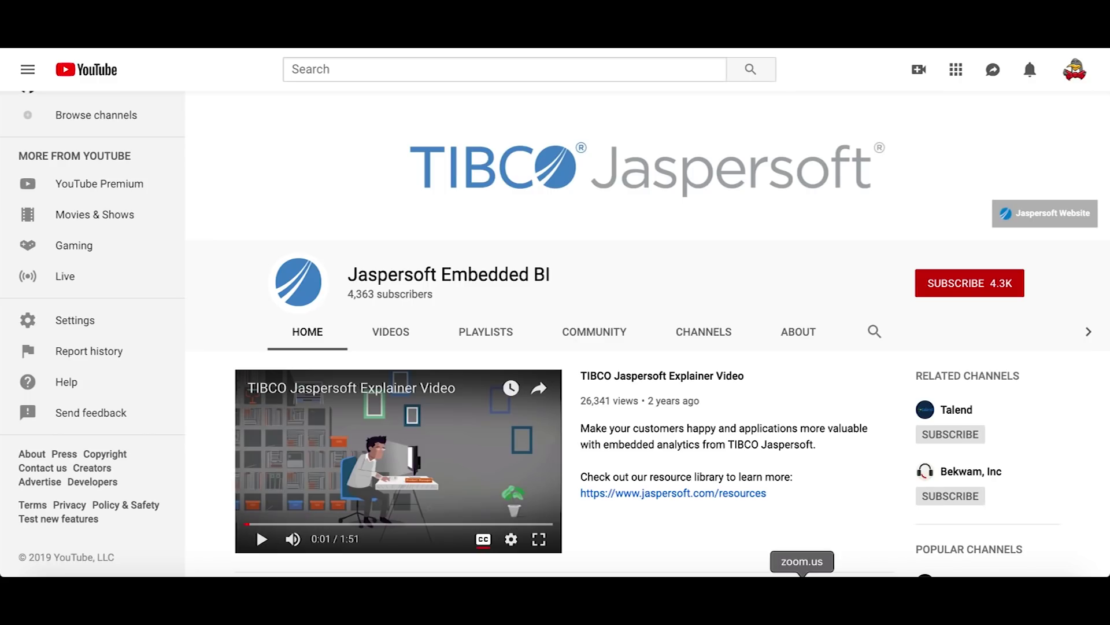